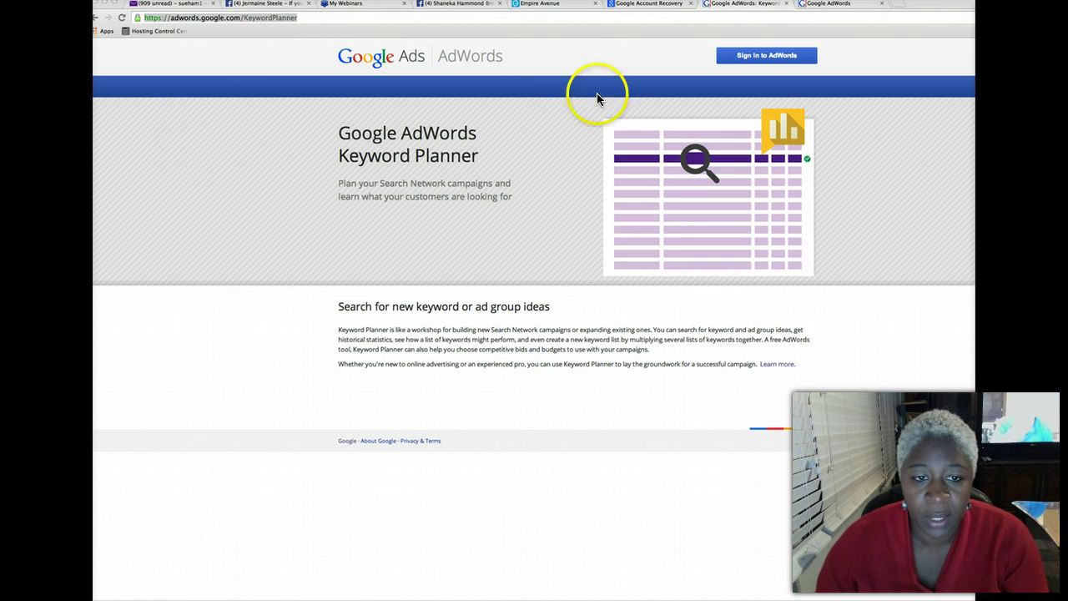
# Open the 'Learn more' help article on using Keyword Planner for keyword ideas
pyautogui.click(771, 365)
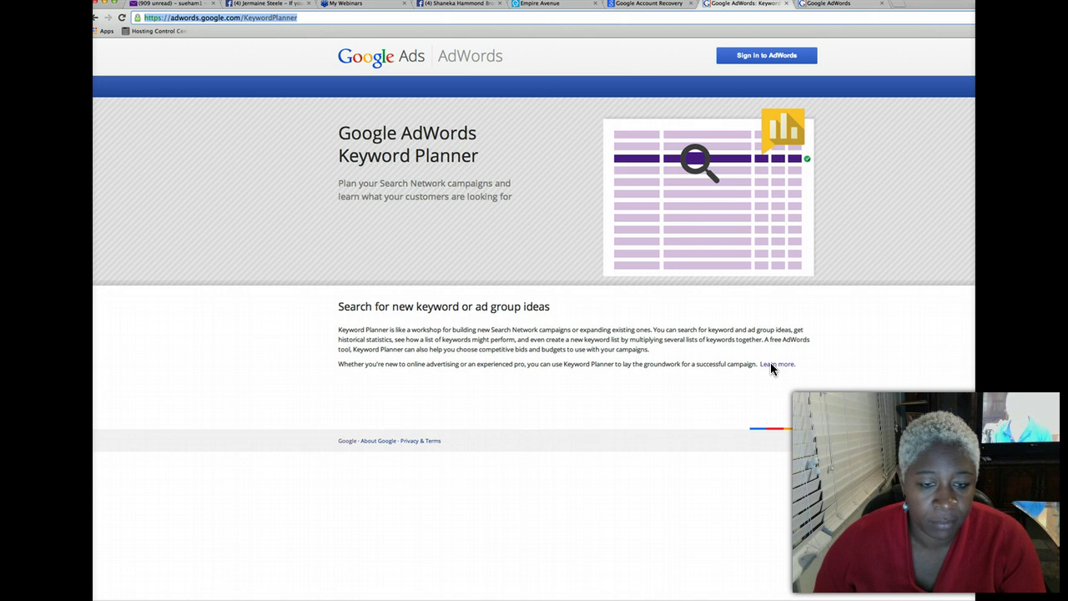
pyautogui.click(771, 364)
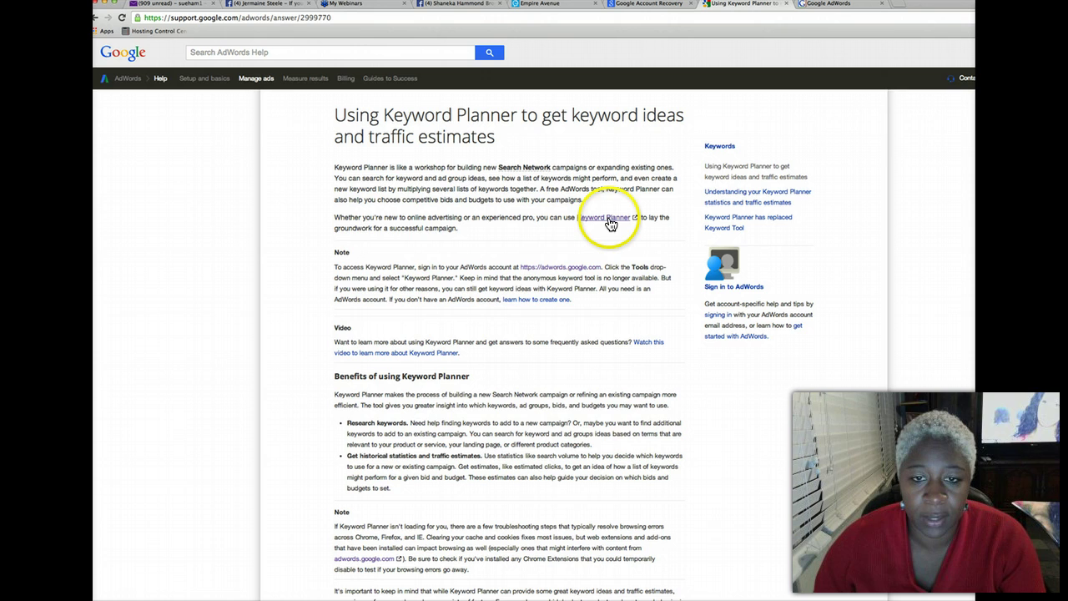
# Go from the help article through Keyword Planner and AdWords sign-in to 'Get started now'
pyautogui.scroll(-3, 536, 308)
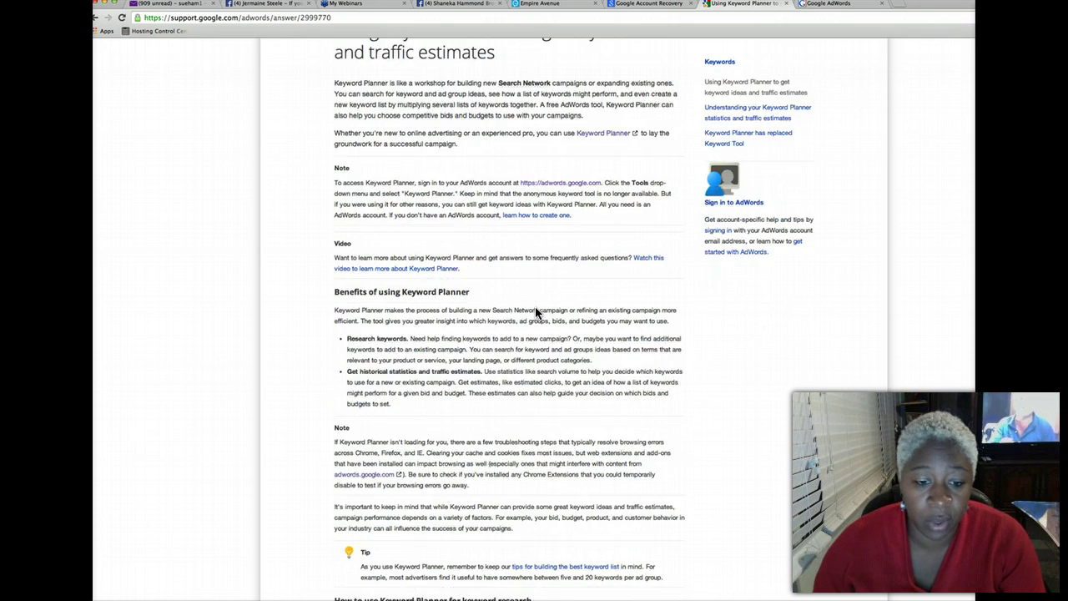
pyautogui.scroll(3, 538, 305)
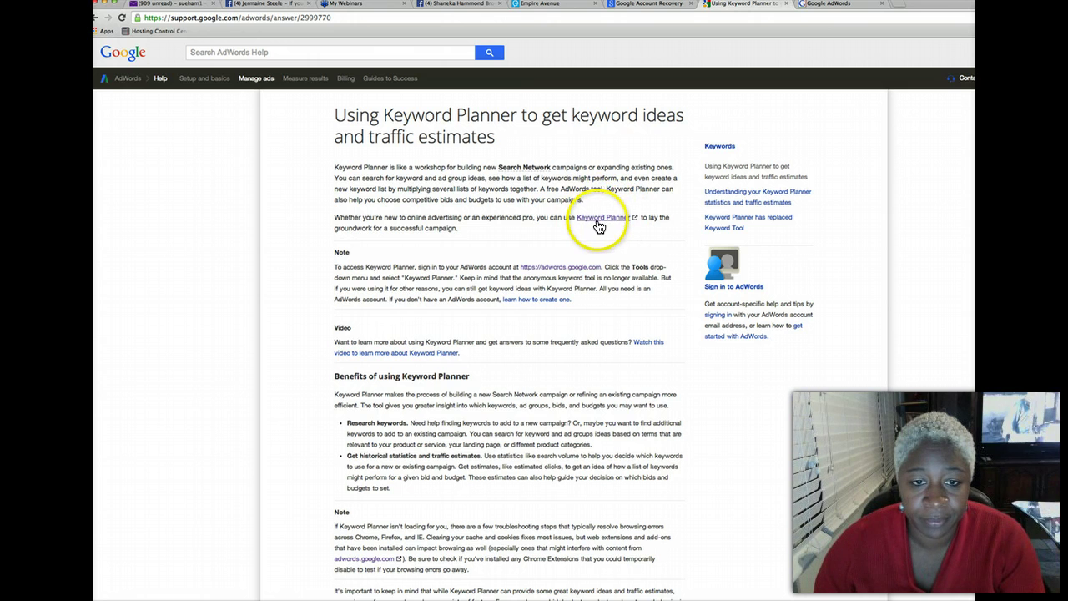
pyautogui.click(598, 224)
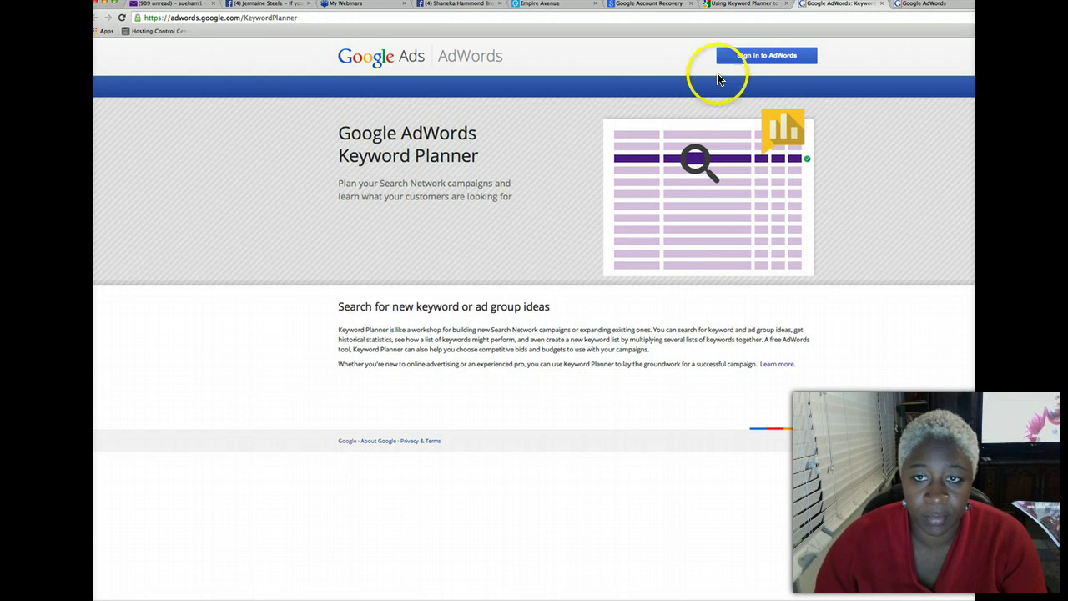
pyautogui.click(738, 62)
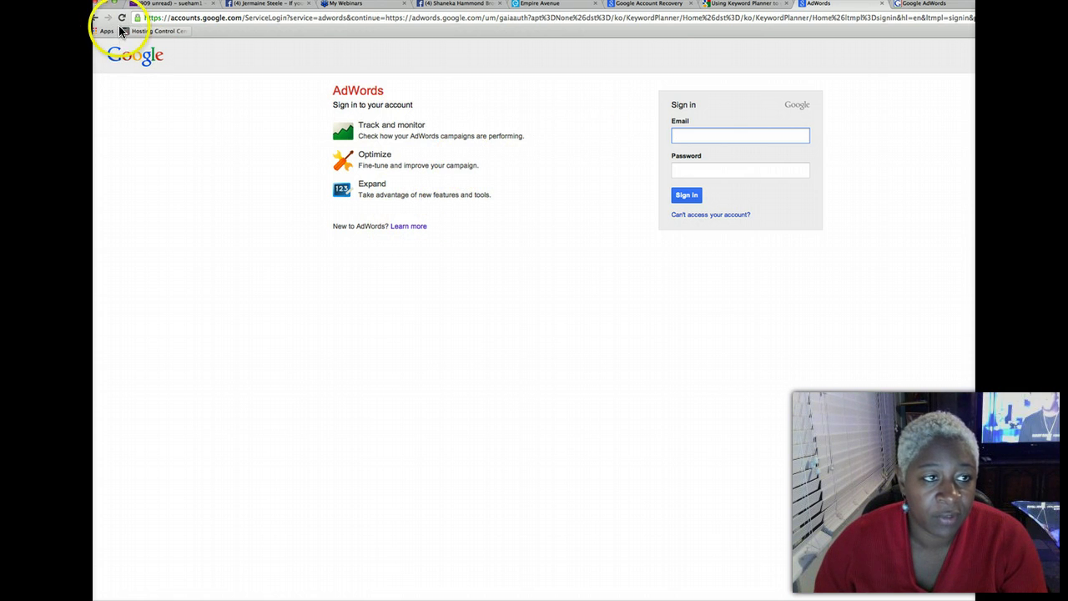
pyautogui.click(95, 19)
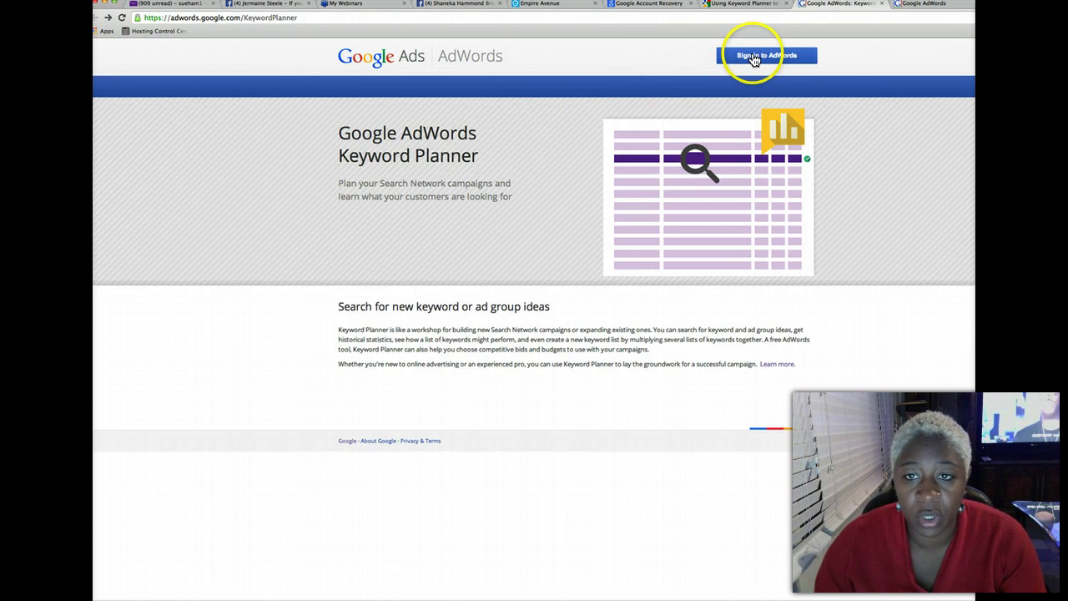
pyautogui.click(751, 59)
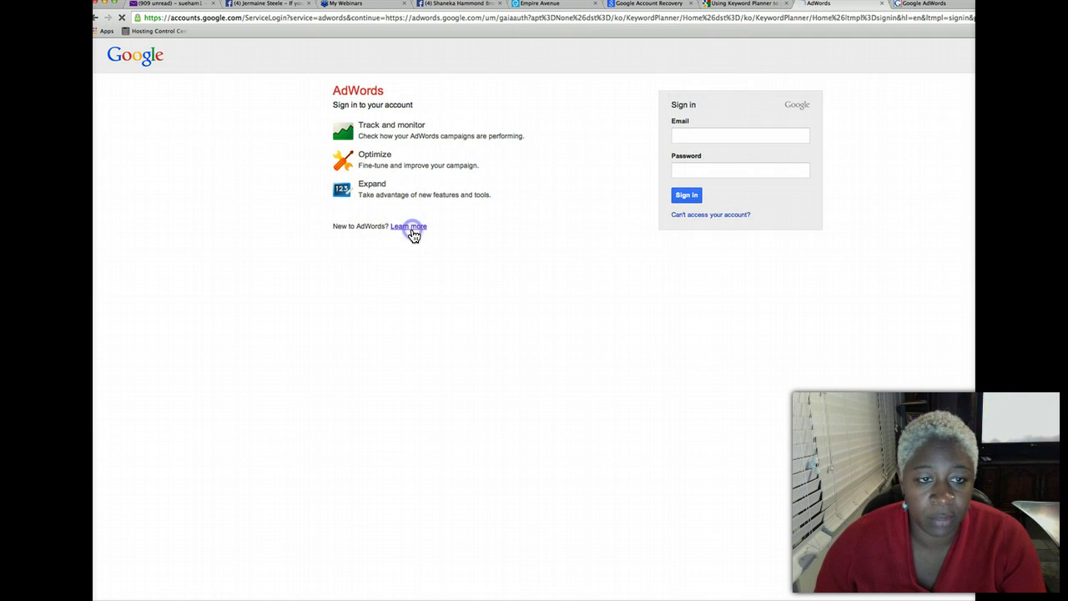
pyautogui.click(410, 232)
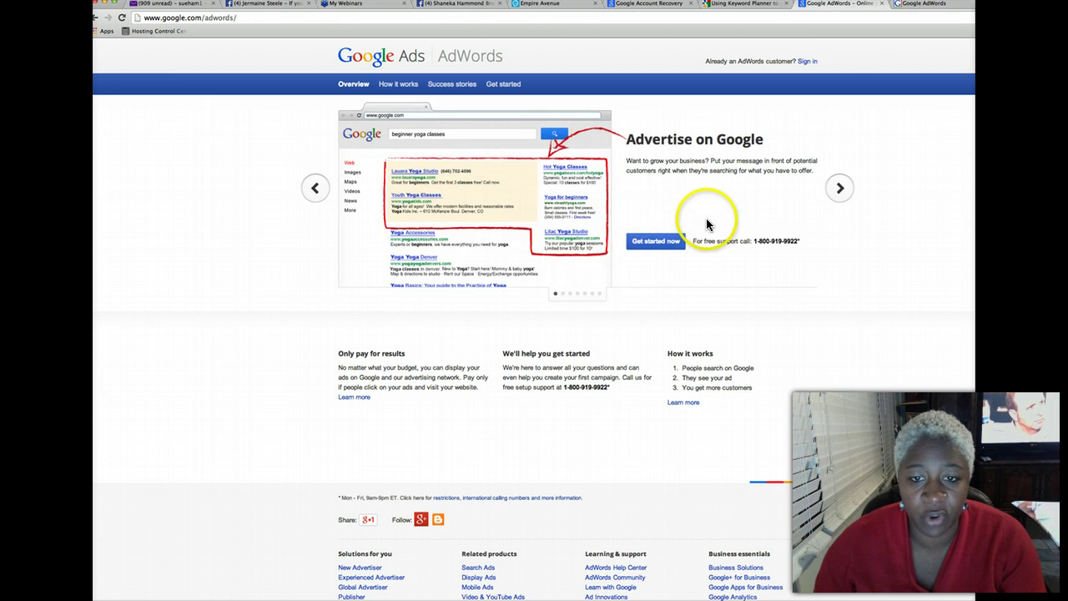
pyautogui.click(657, 242)
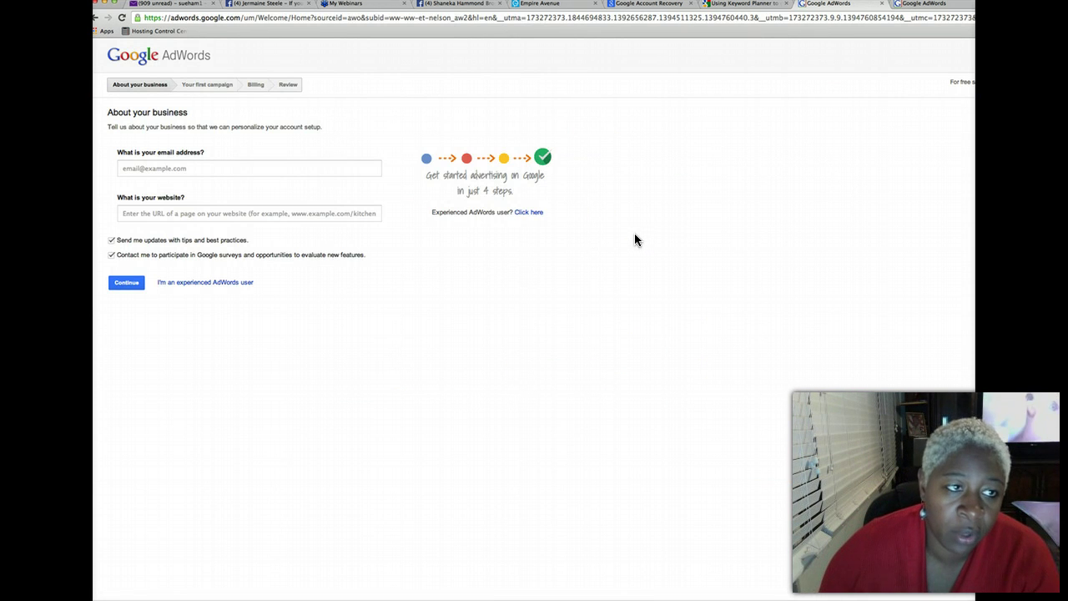
# Enter the account email address and begin typing the business website address
pyautogui.click(196, 167)
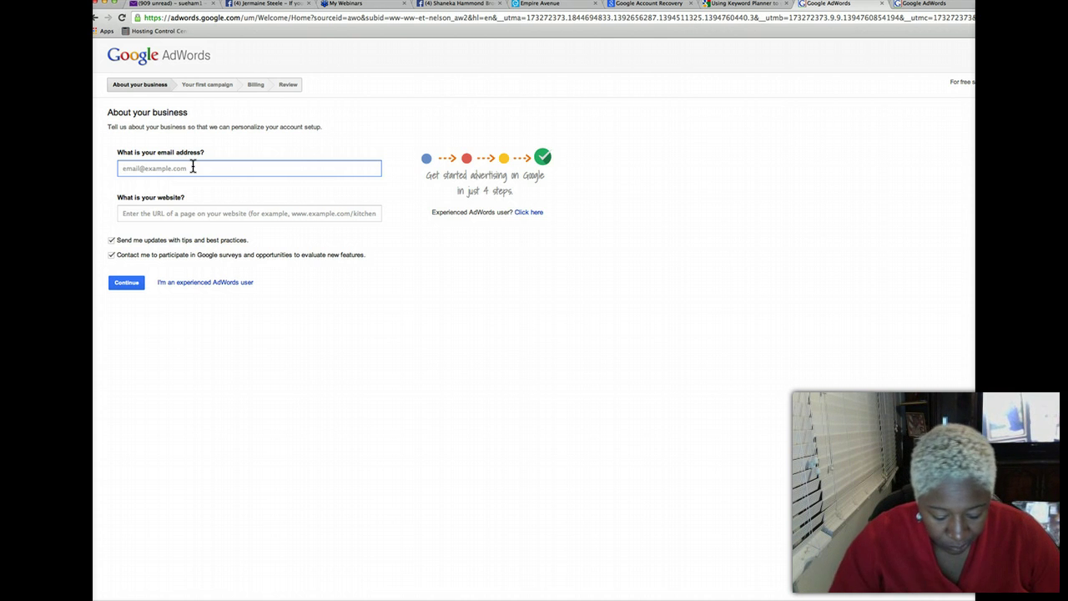
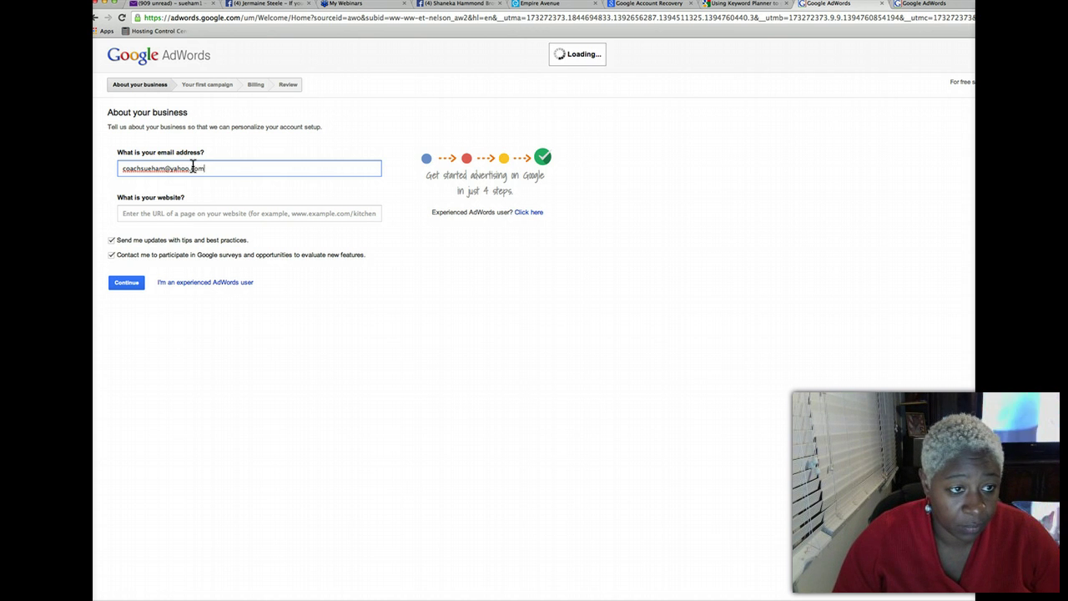
pyautogui.press('Tab')
pyautogui.write('w')
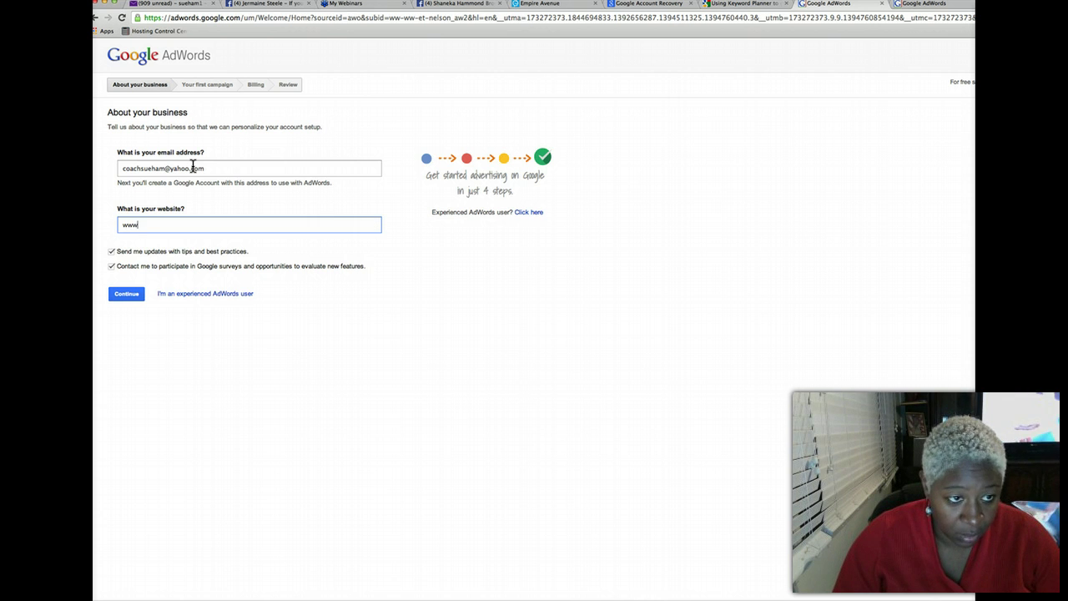
pyautogui.write('ww.sueham.co')
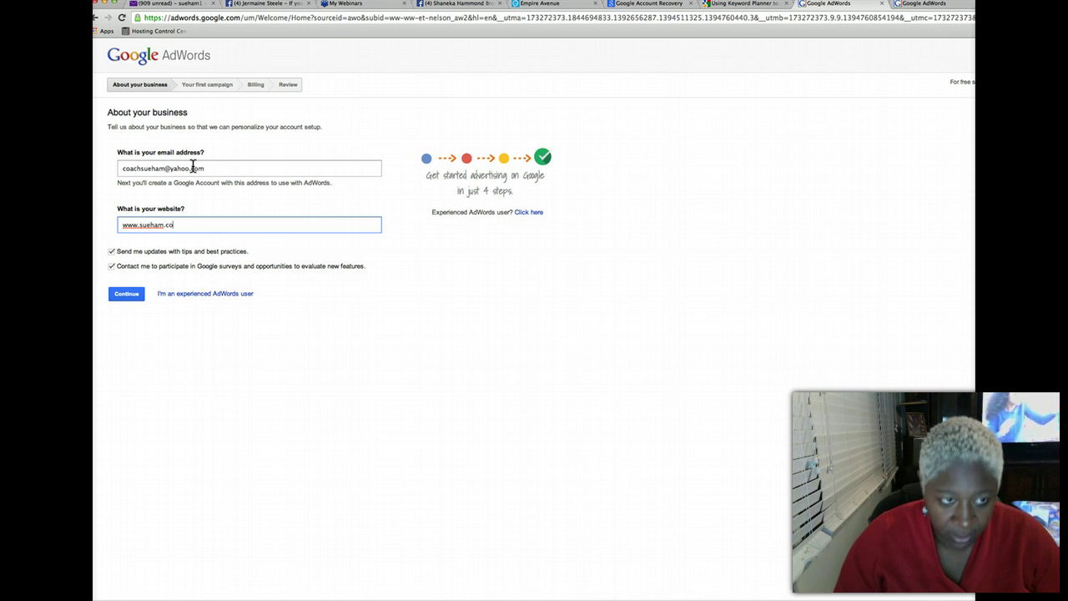
pyautogui.write('m')
pyautogui.click(114, 255)
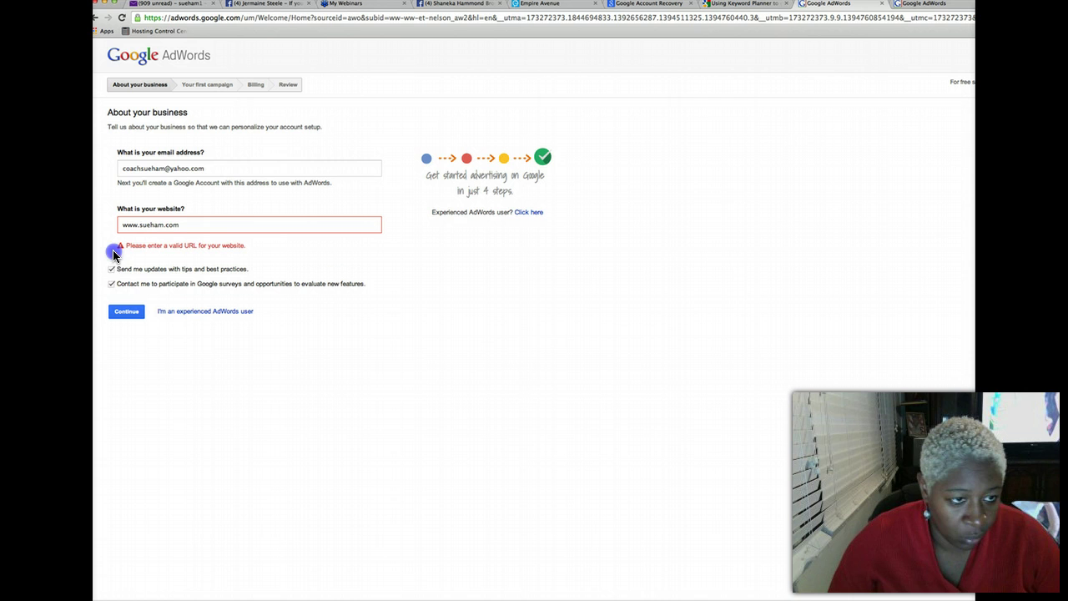
pyautogui.click(111, 284)
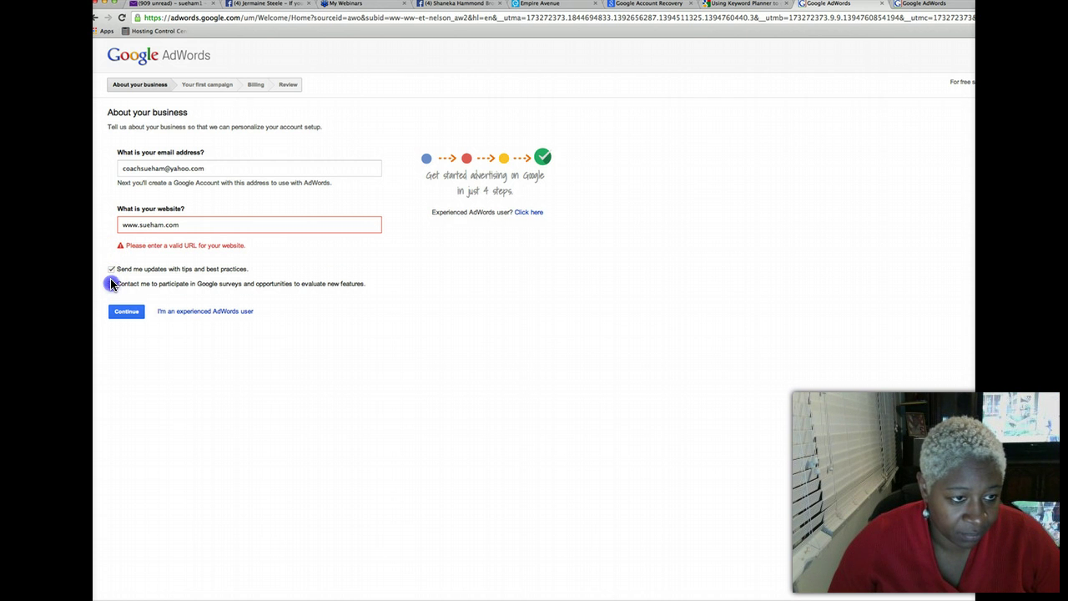
pyautogui.click(111, 269)
pyautogui.click(187, 225)
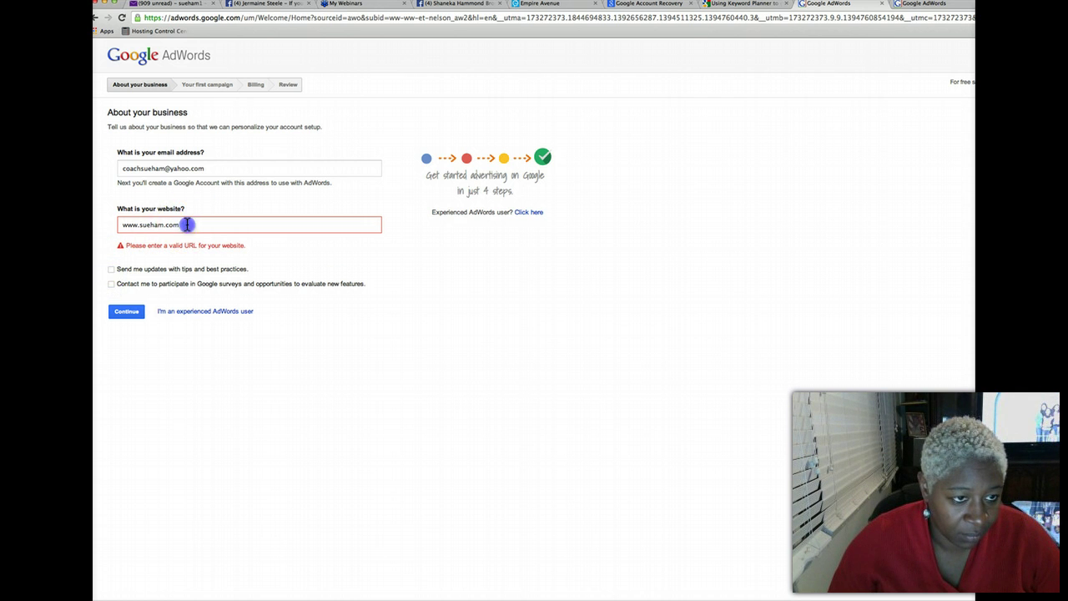
pyautogui.press('super+a')
pyautogui.write('ww')
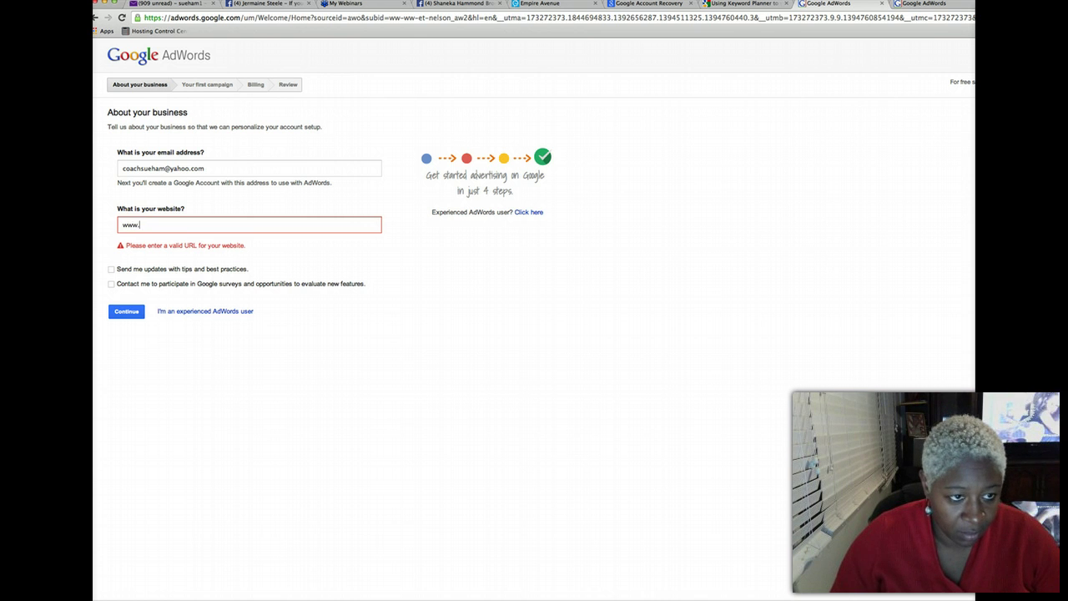
pyautogui.write('w.goto.')
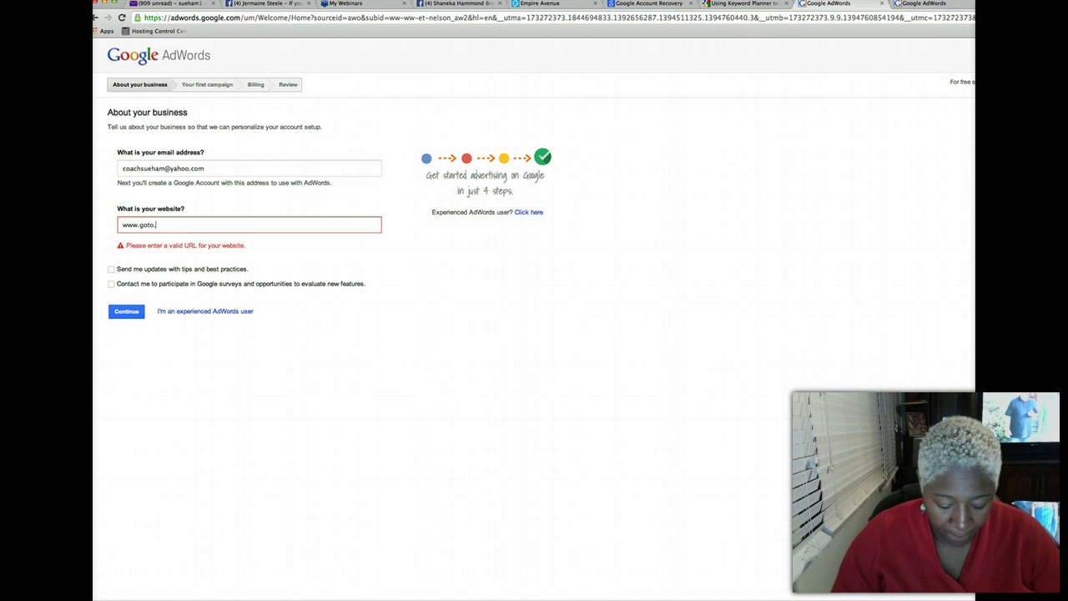
pyautogui.write('com')
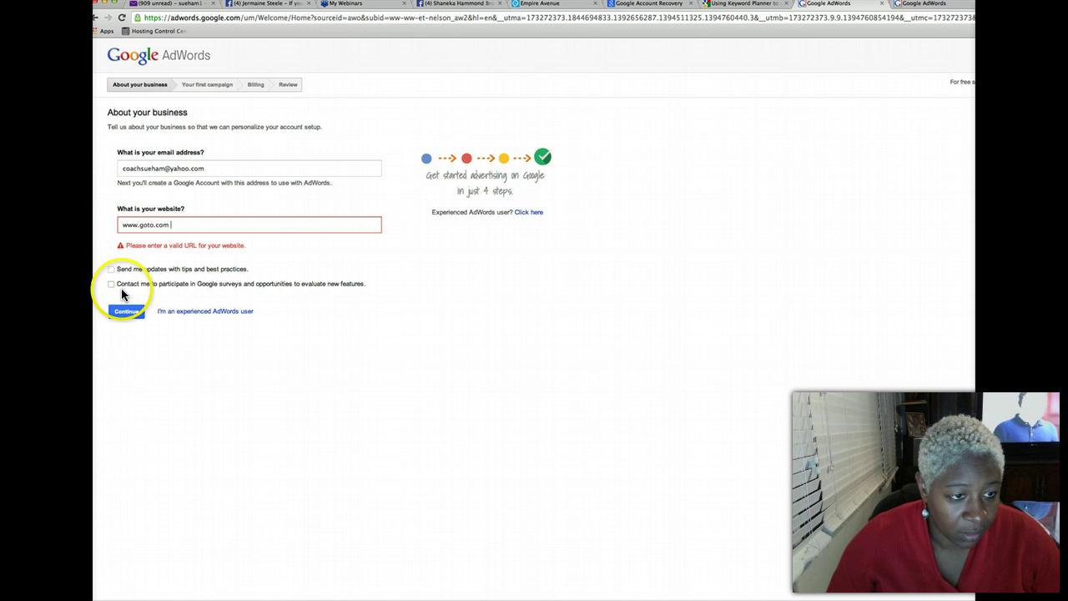
pyautogui.click(118, 312)
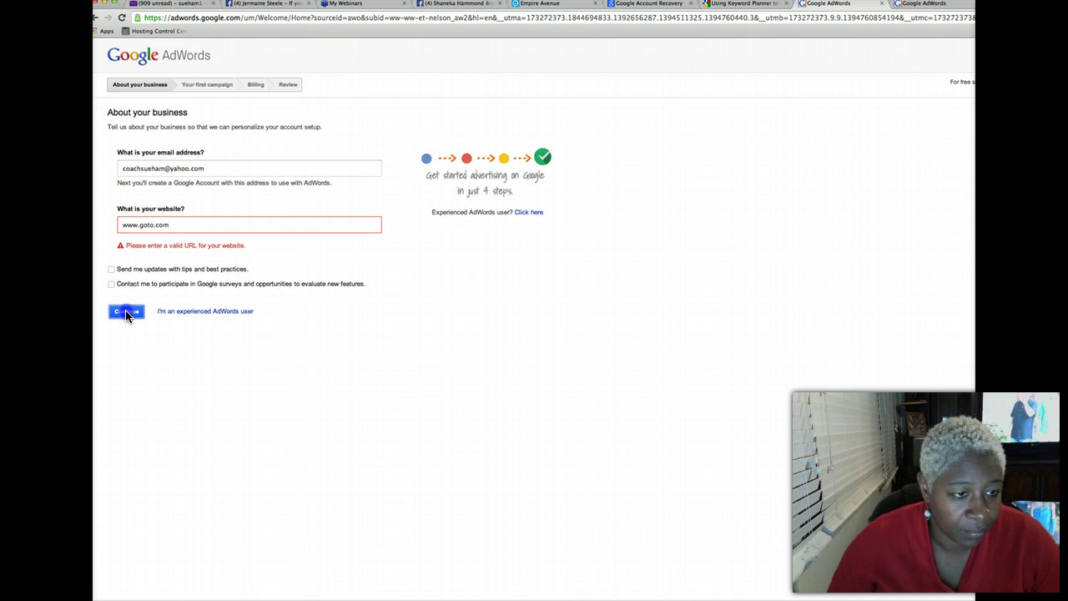
pyautogui.click(125, 225)
pyautogui.write('h')
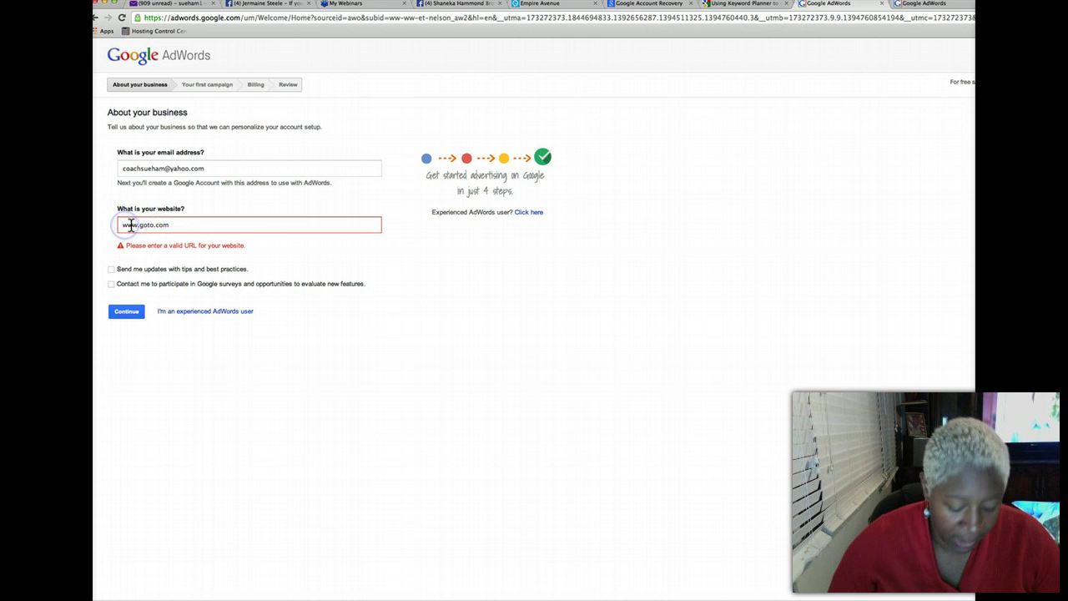
pyautogui.write('ttp://')
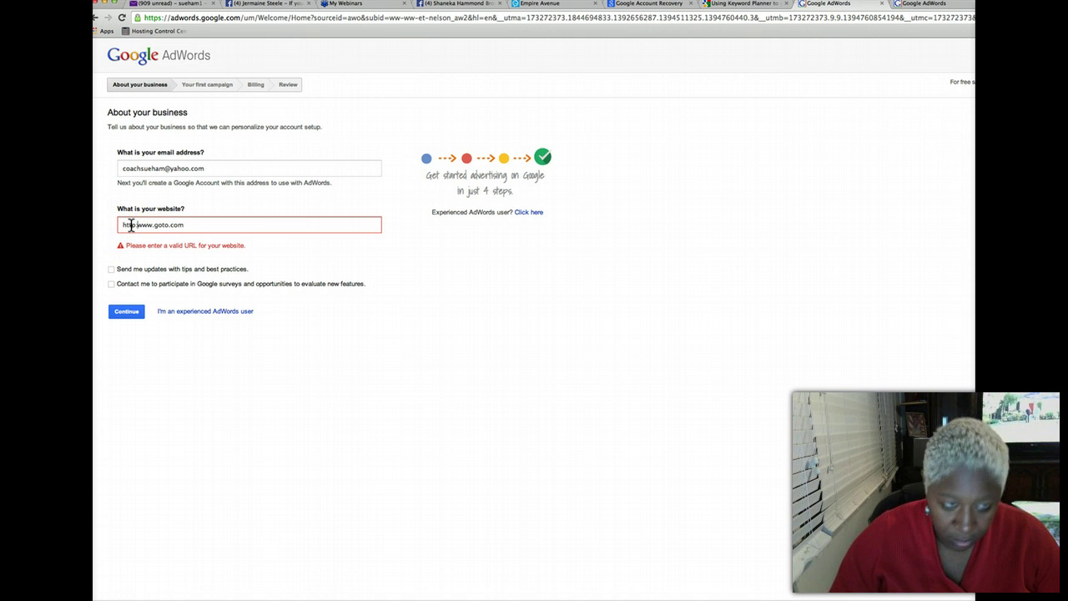
pyautogui.click(128, 312)
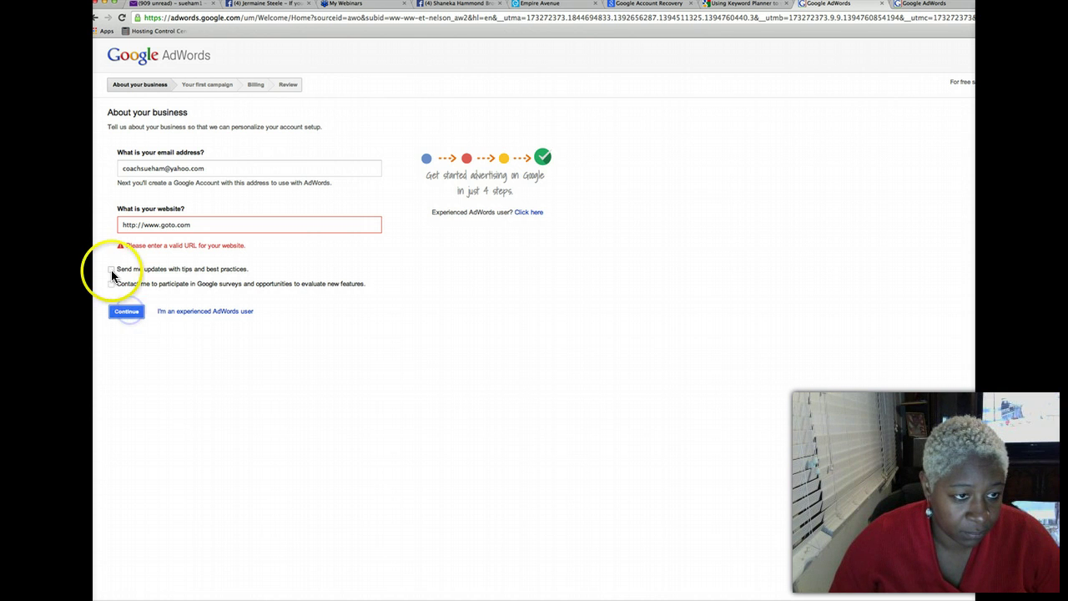
pyautogui.click(111, 270)
pyautogui.click(112, 285)
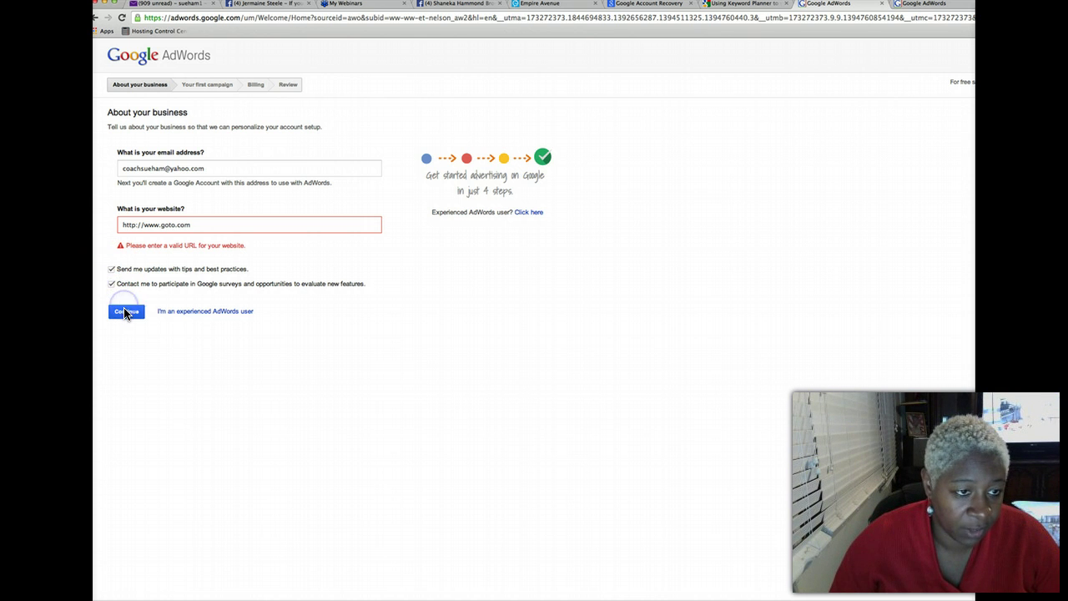
pyautogui.click(127, 311)
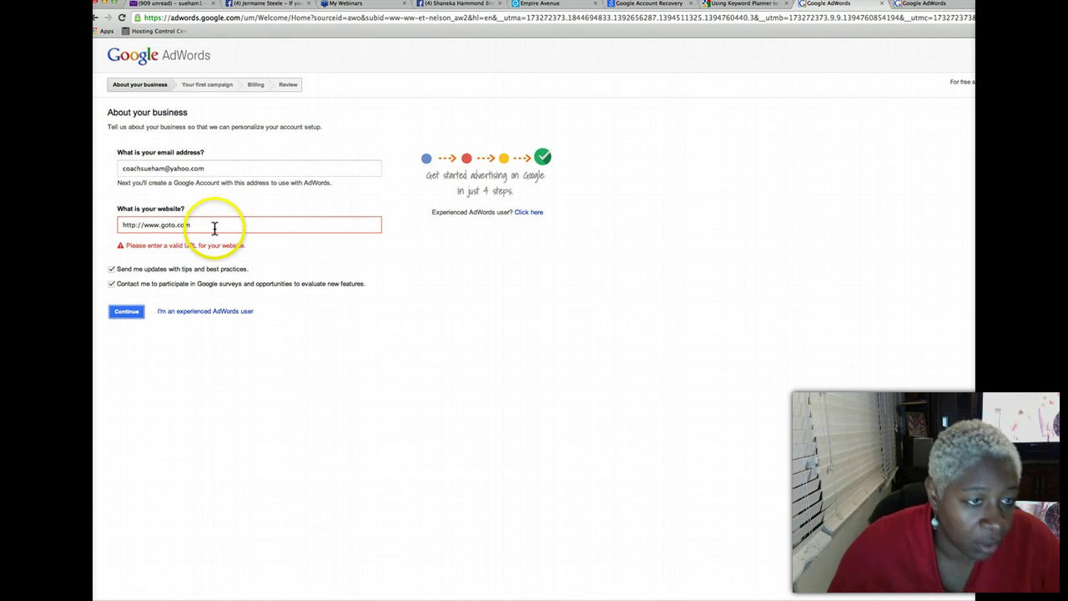
pyautogui.moveTo(215, 227); pyautogui.dragTo(100, 209)
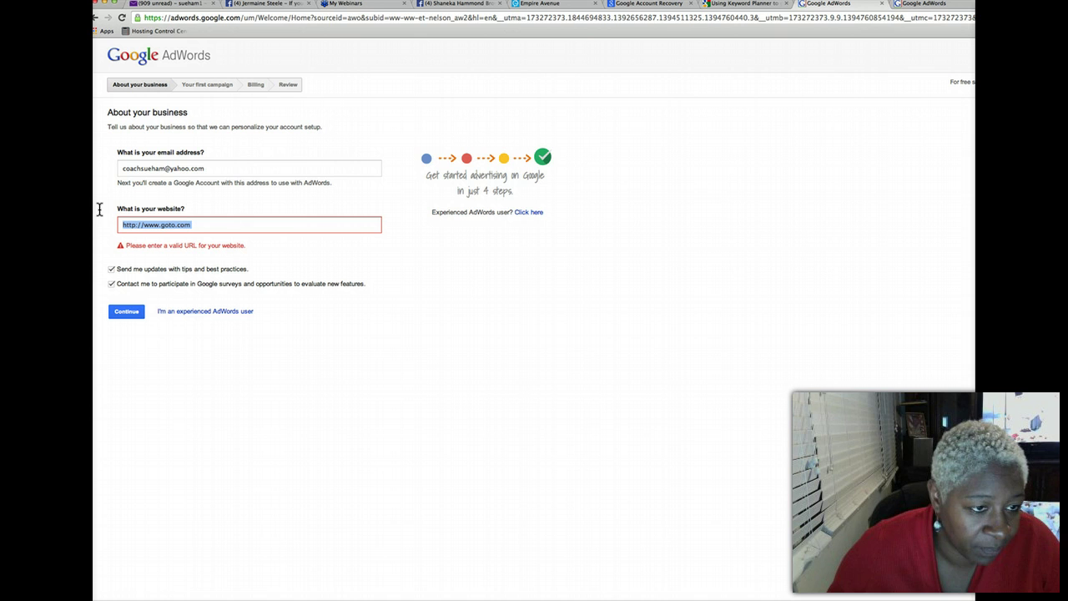
pyautogui.write('www.')
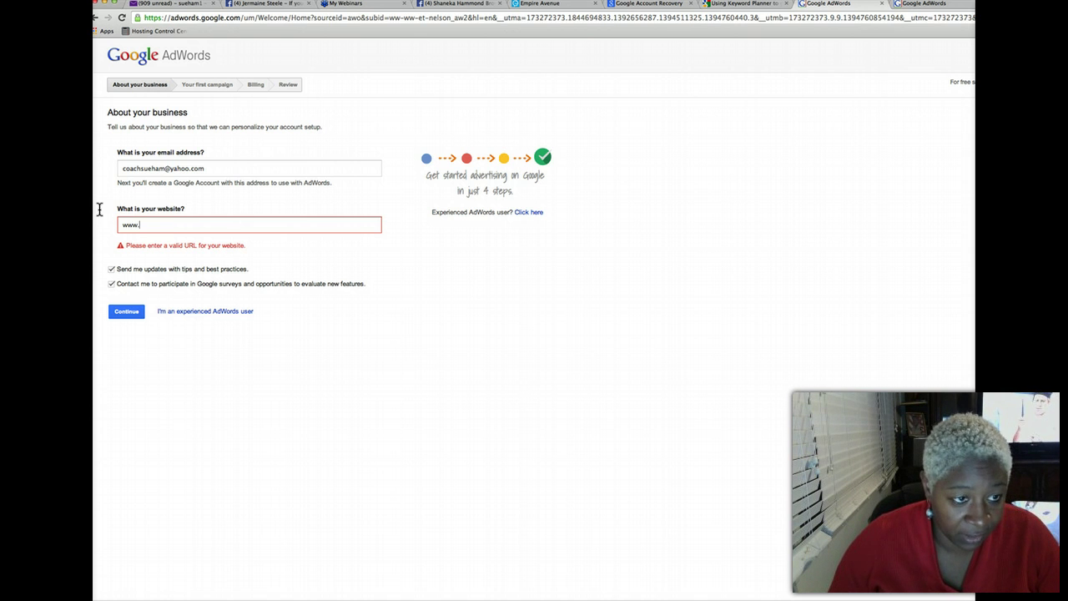
pyautogui.write('suehament')
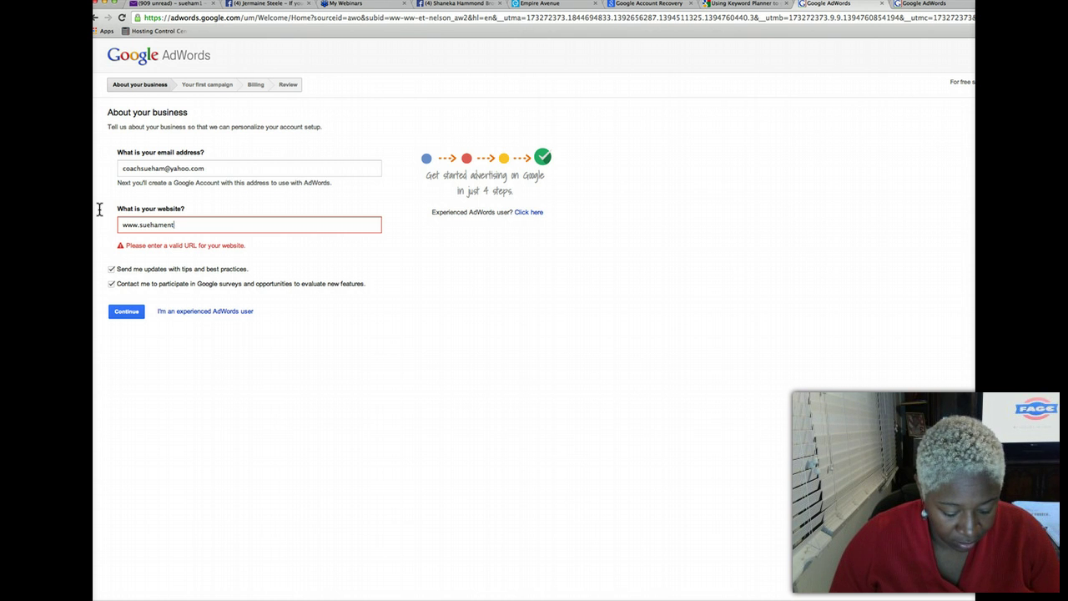
pyautogui.write('ertainment.com')
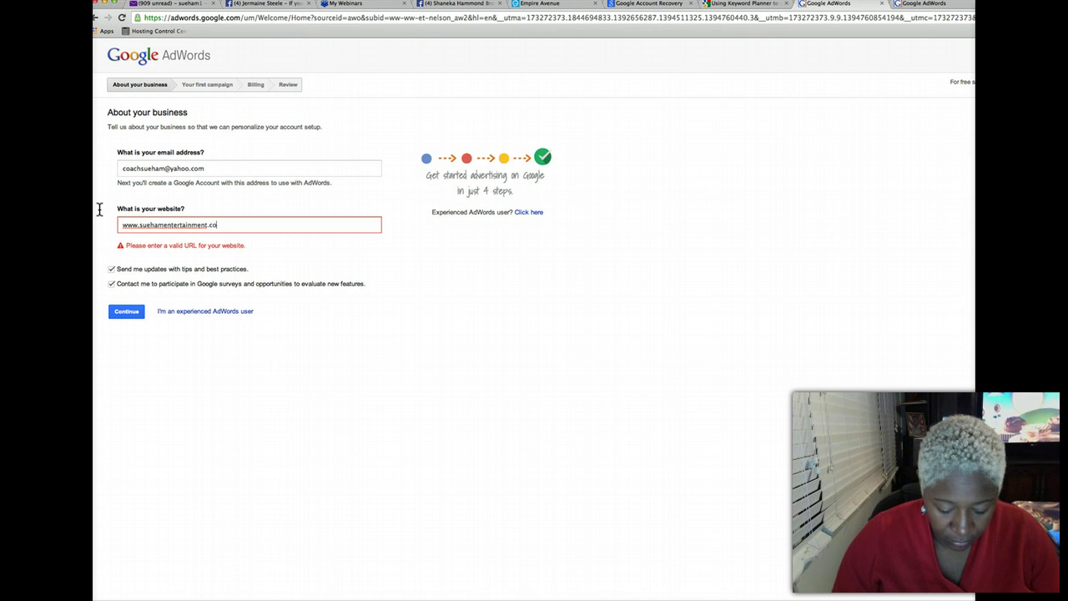
pyautogui.click(126, 311)
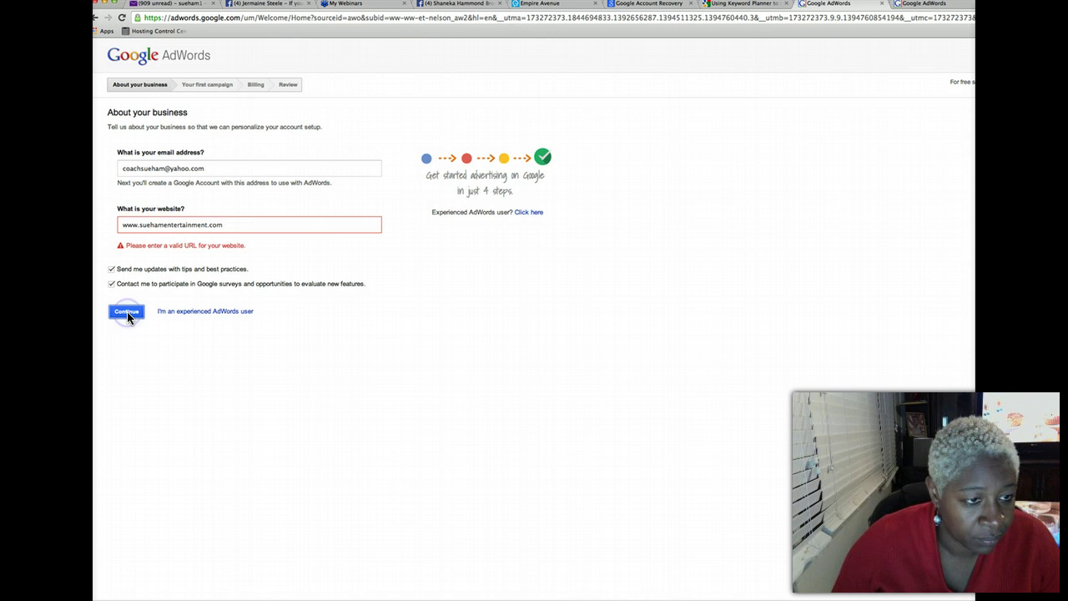
pyautogui.click(127, 312)
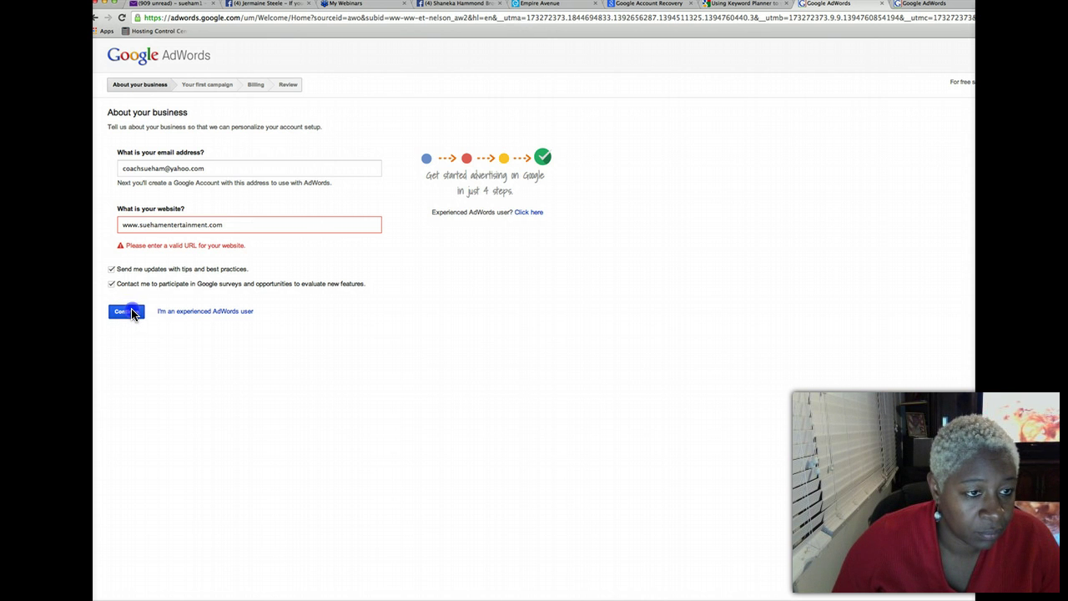
pyautogui.tripleClick(248, 224)
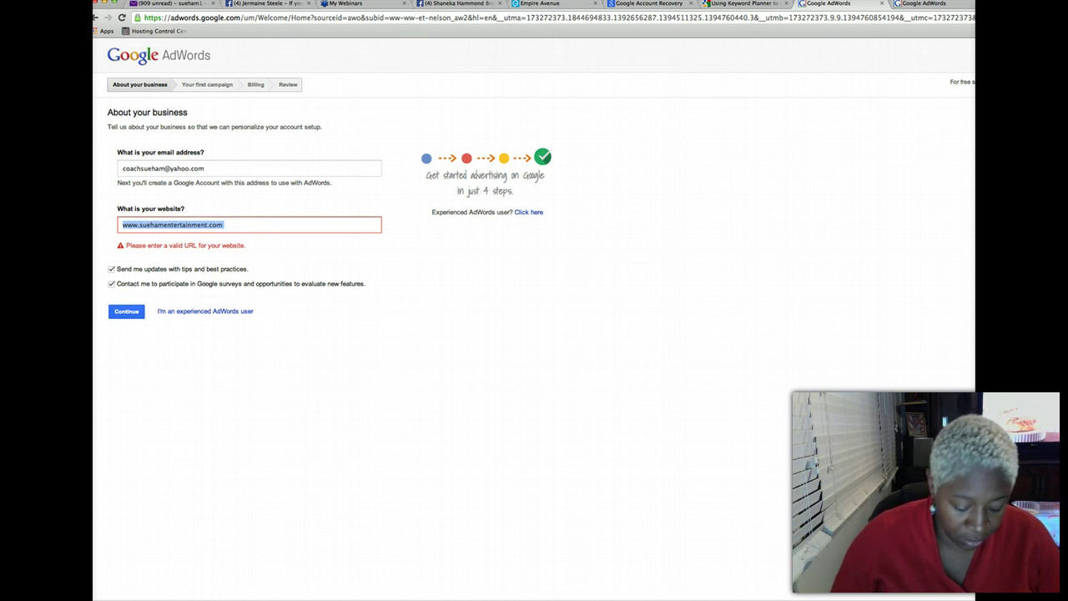
pyautogui.write('www.')
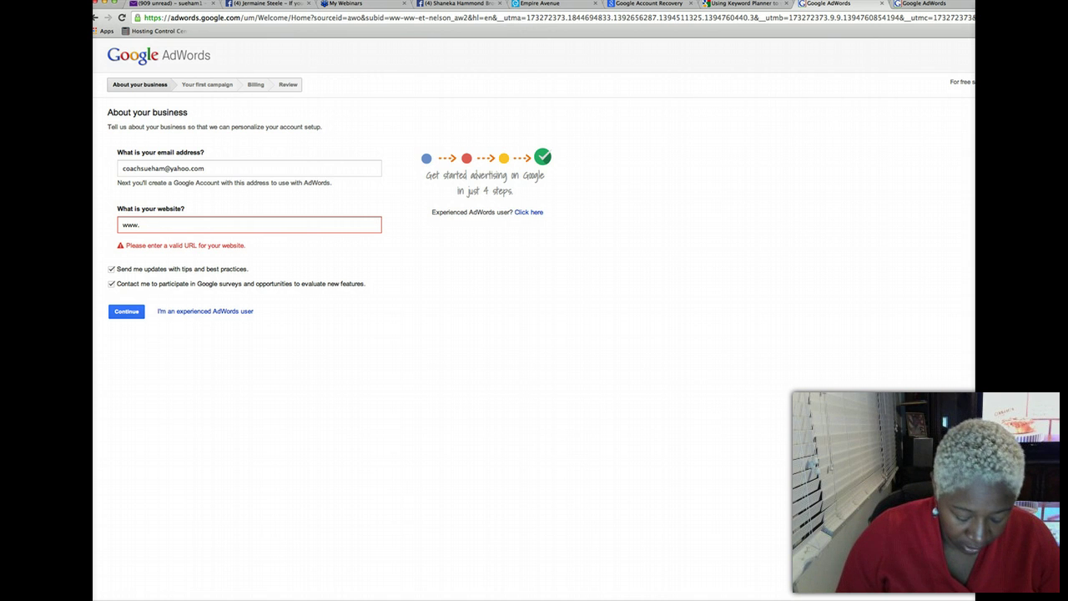
pyautogui.write('facebo')
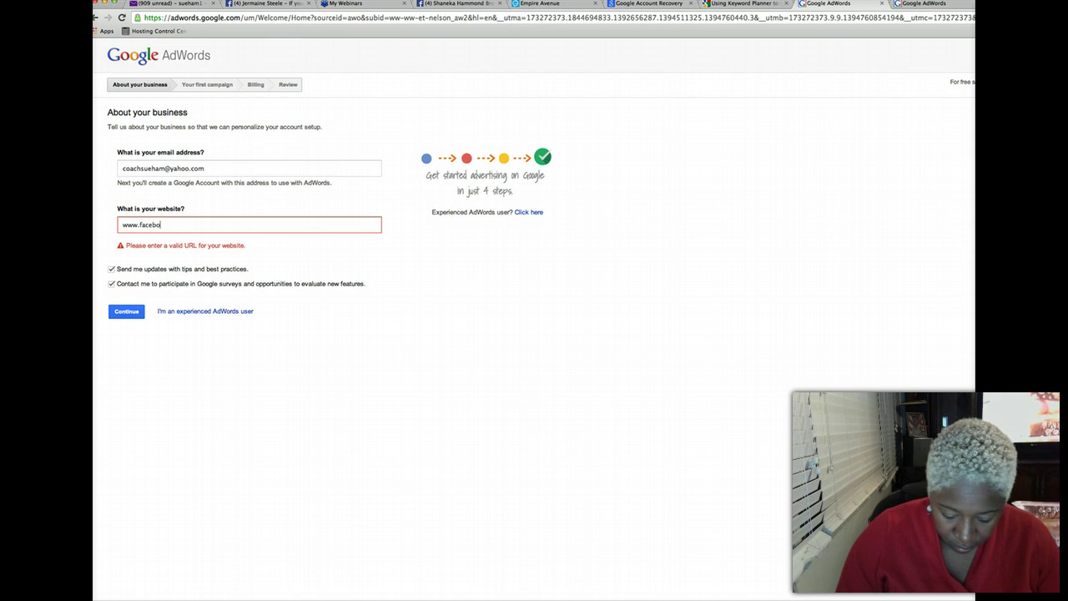
pyautogui.write('ok.com')
pyautogui.click(133, 311)
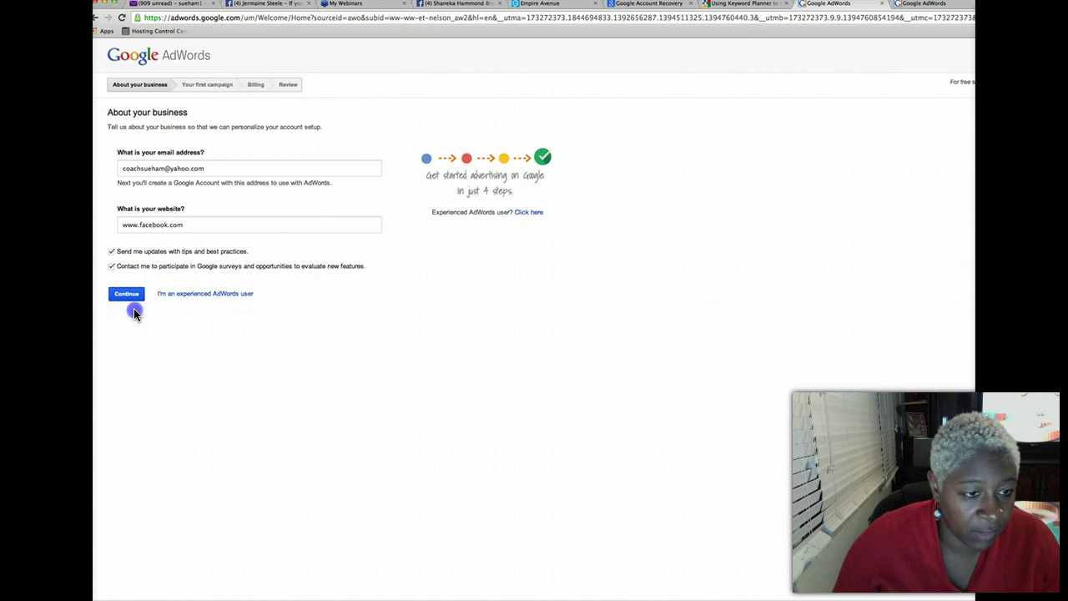
pyautogui.click(132, 295)
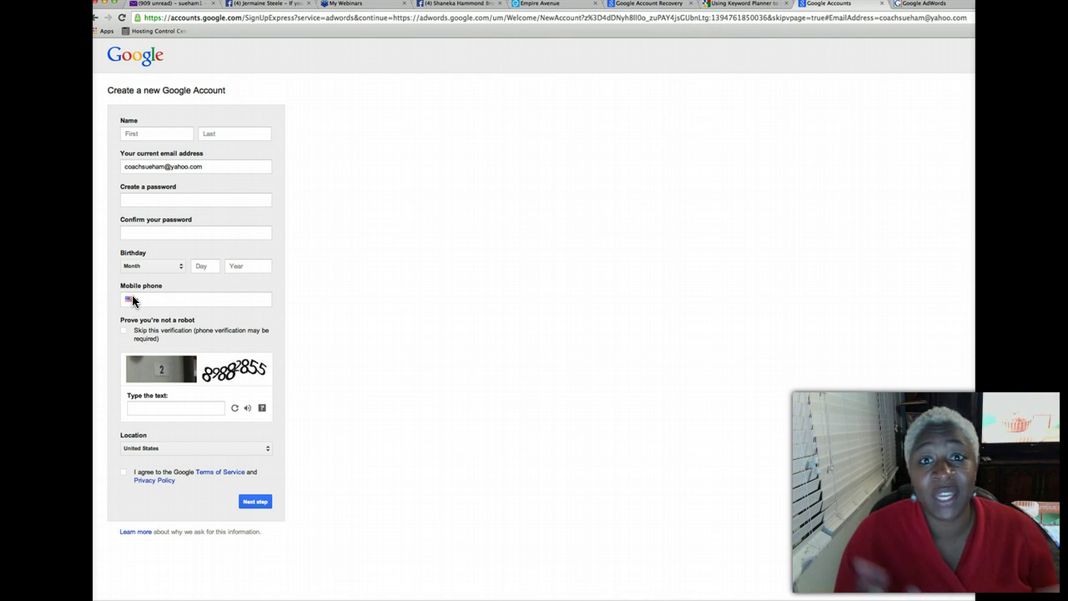
# Enter the first and last name and the account password twice
pyautogui.click(102, 185)
pyautogui.click(135, 131)
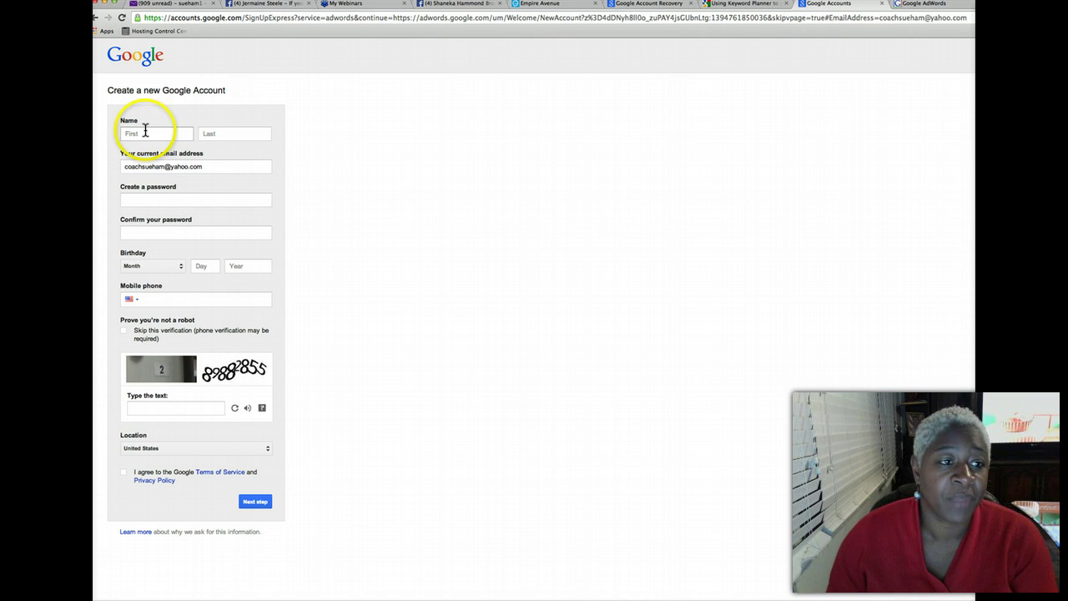
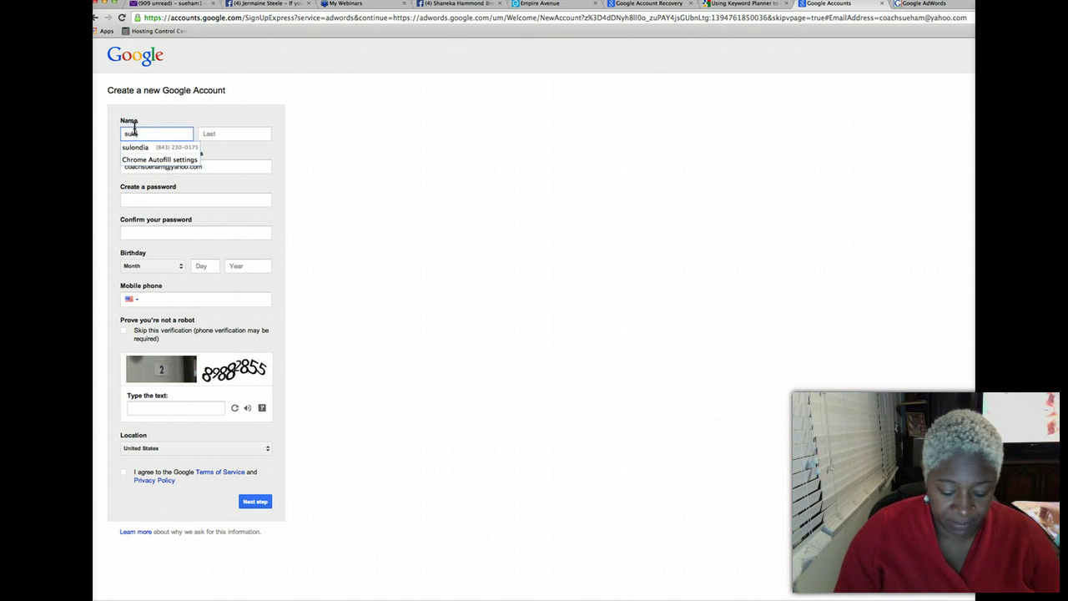
pyautogui.press('Tab')
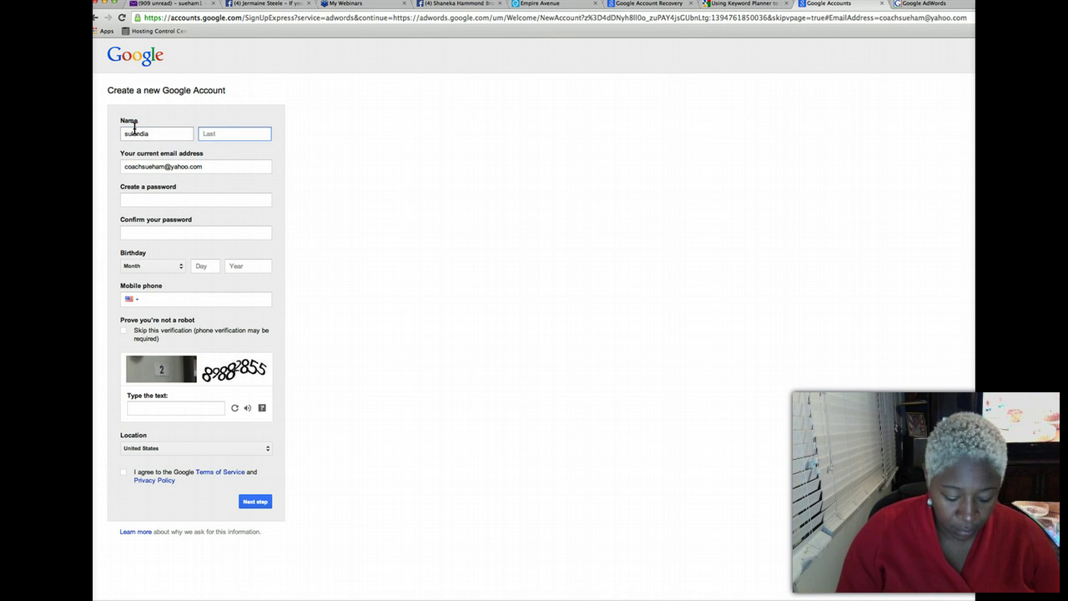
pyautogui.press('Tab')
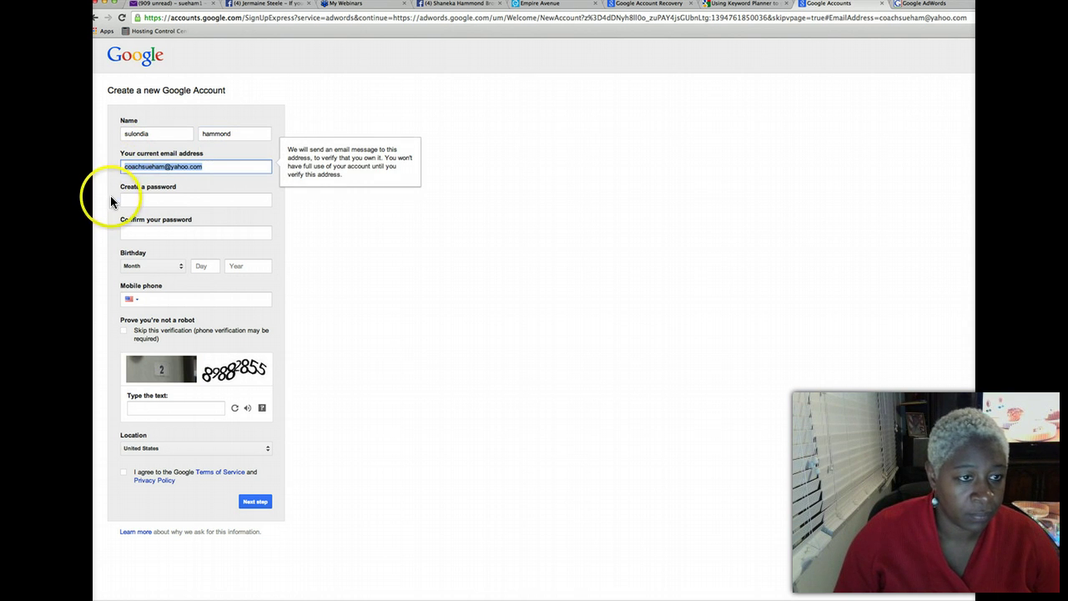
pyautogui.click(141, 201)
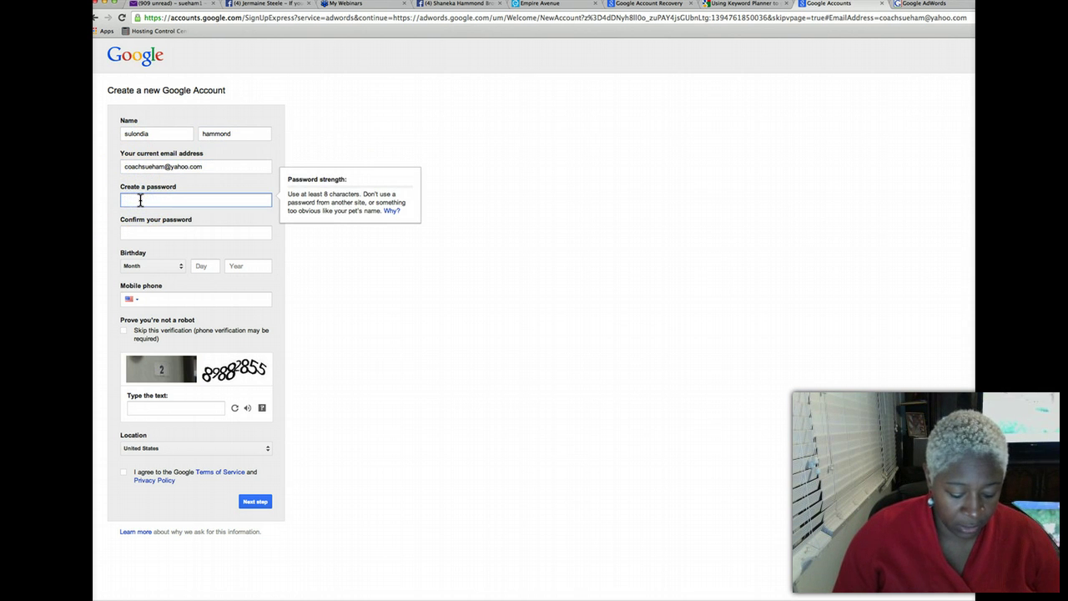
pyautogui.write('s•••')
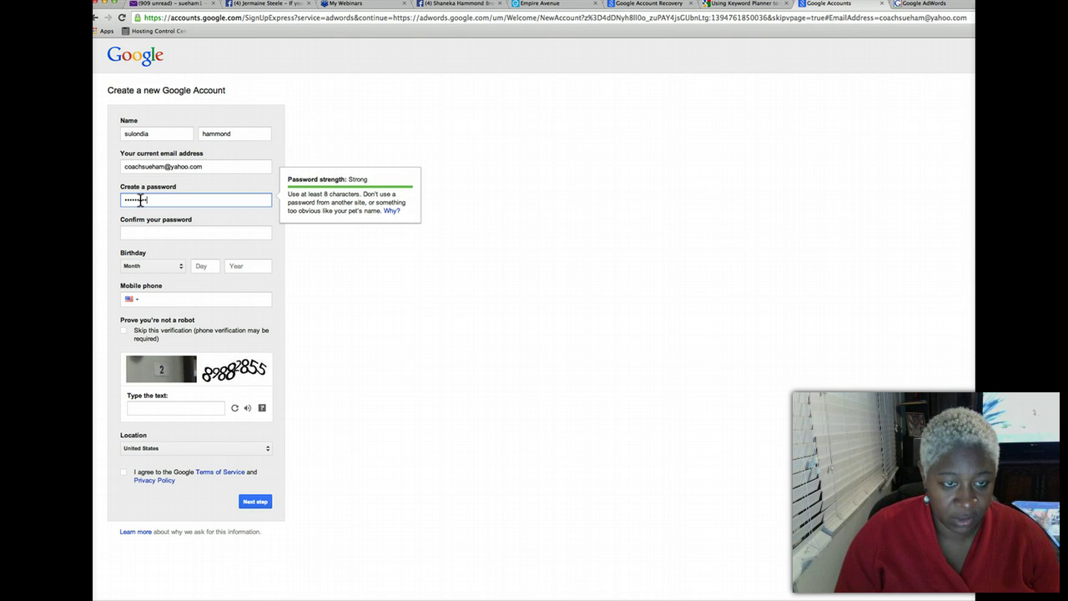
pyautogui.press('Tab')
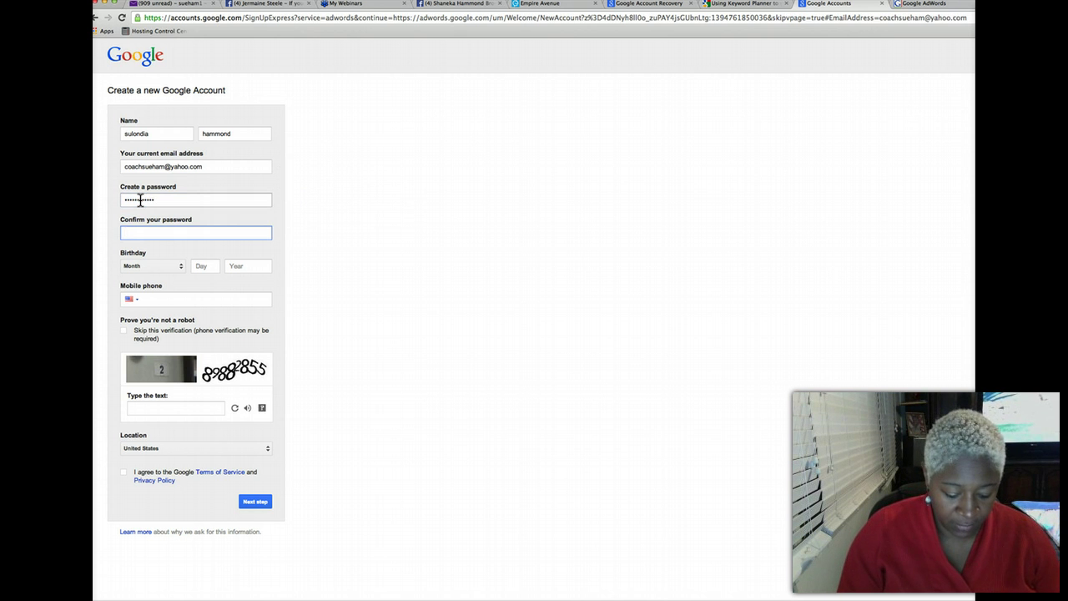
pyautogui.write('s••••••••••')
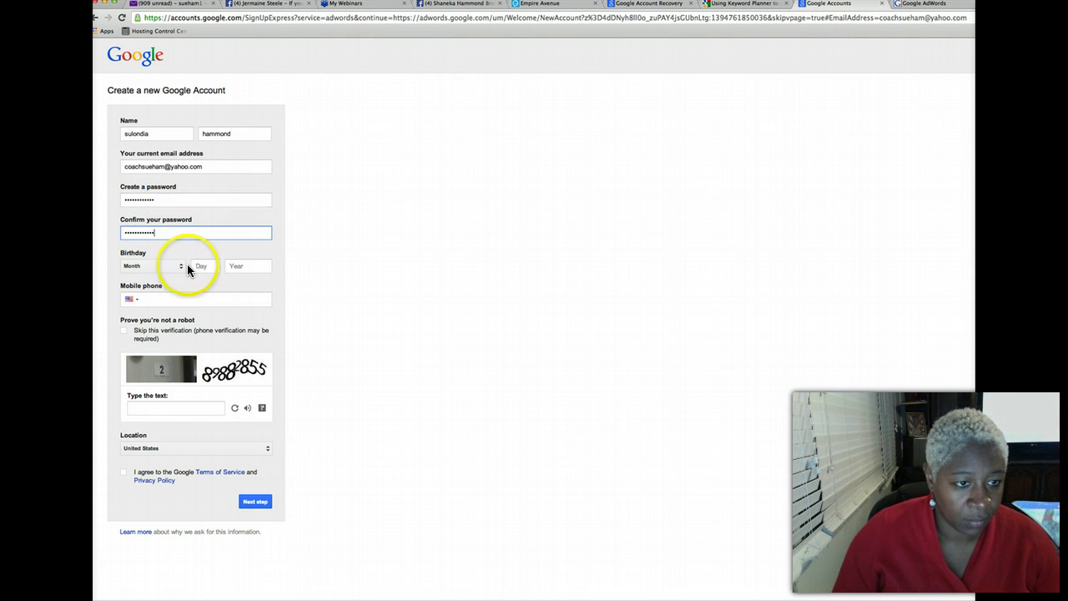
# Fill in the birthday with a March date, answer the robot check, and accept the Terms
pyautogui.click(178, 267)
pyautogui.click(159, 292)
pyautogui.click(201, 267)
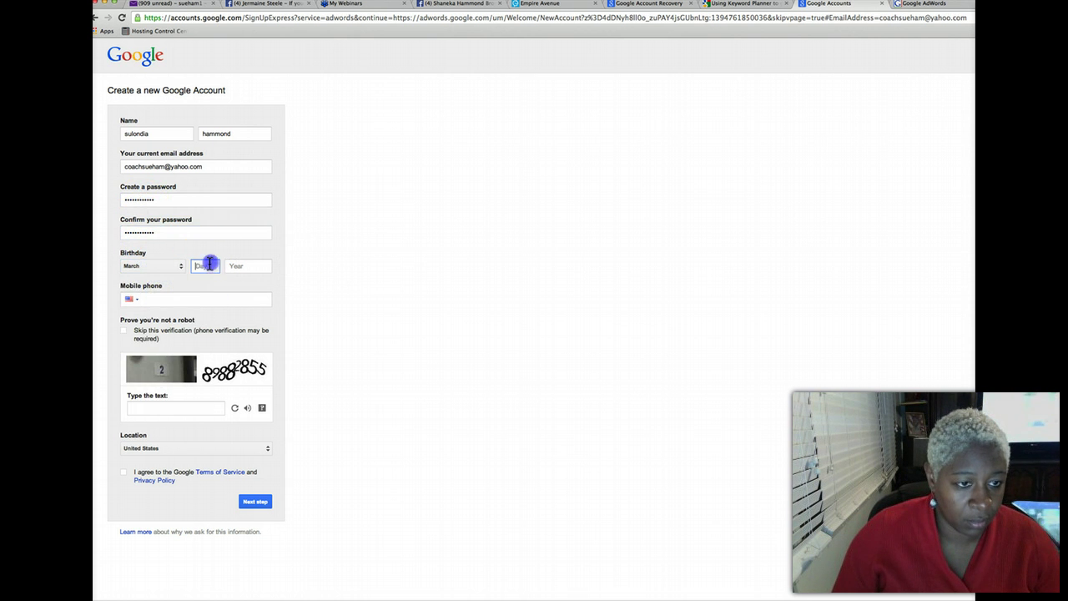
pyautogui.click(247, 267)
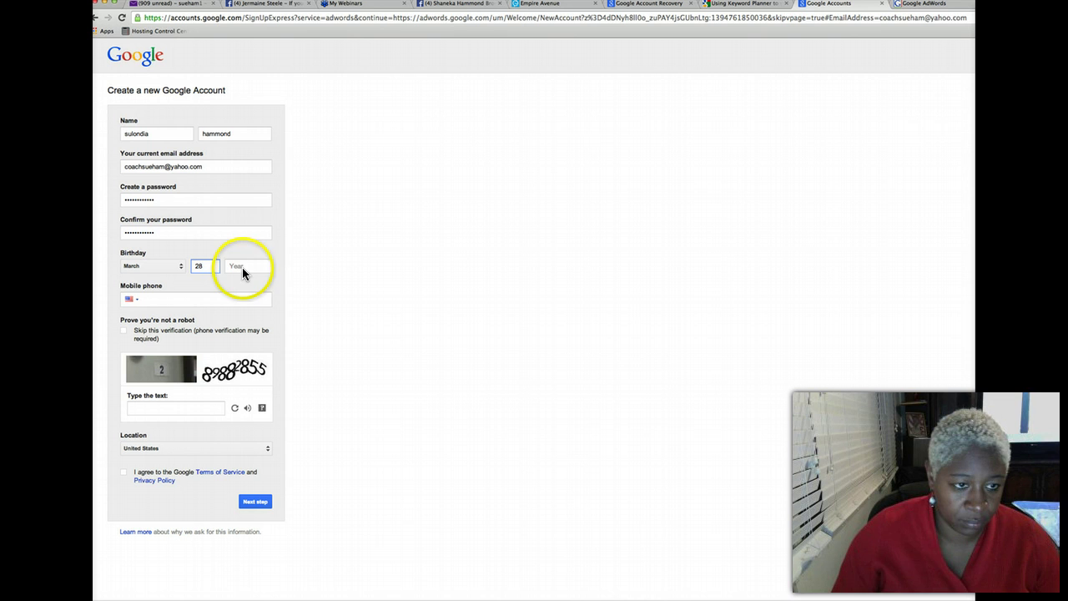
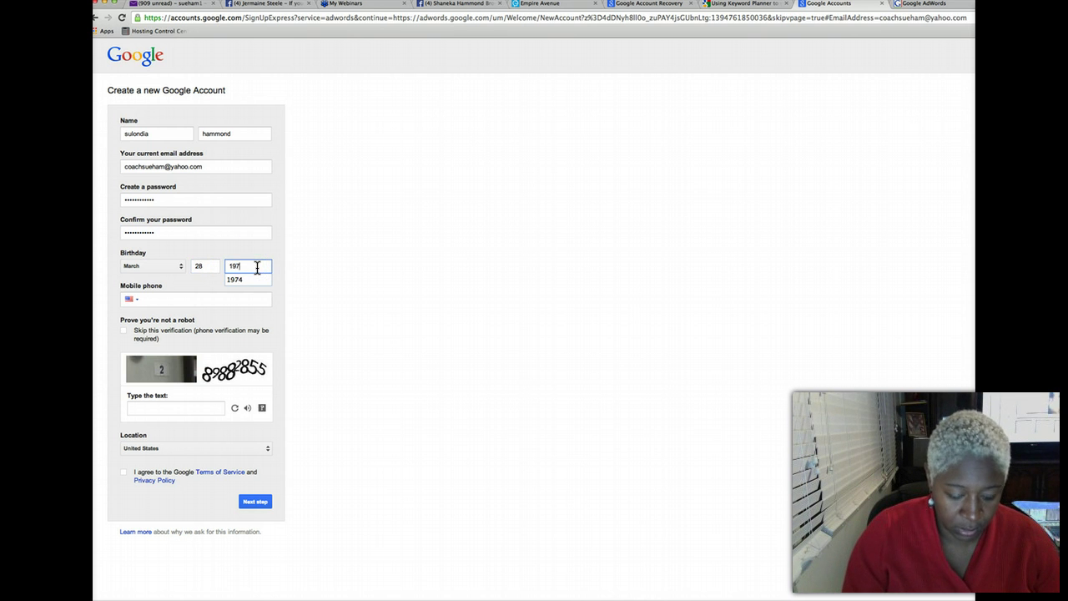
pyautogui.click(233, 298)
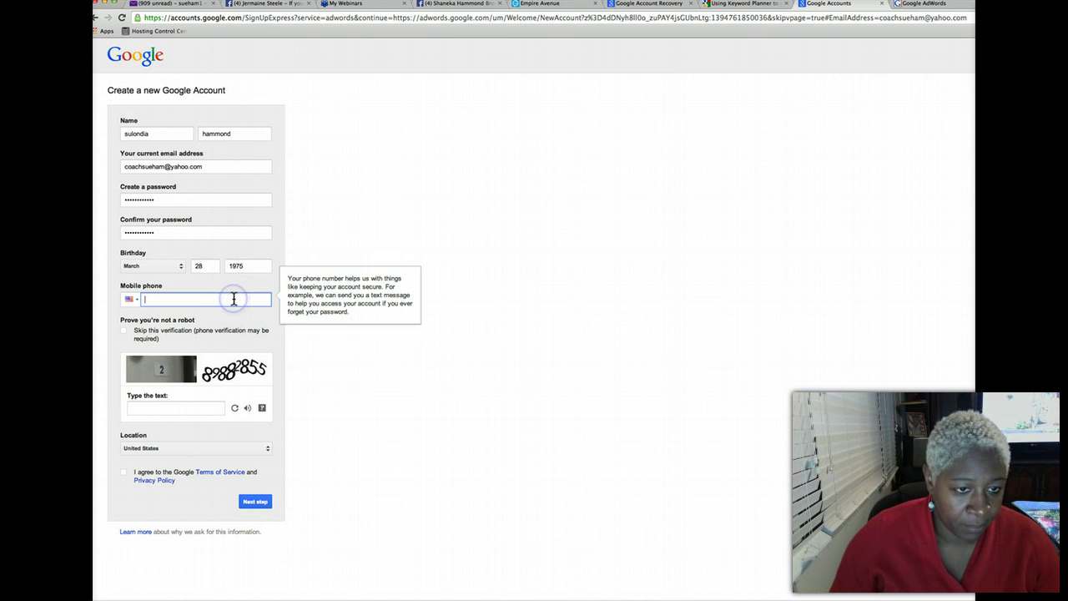
pyautogui.click(162, 410)
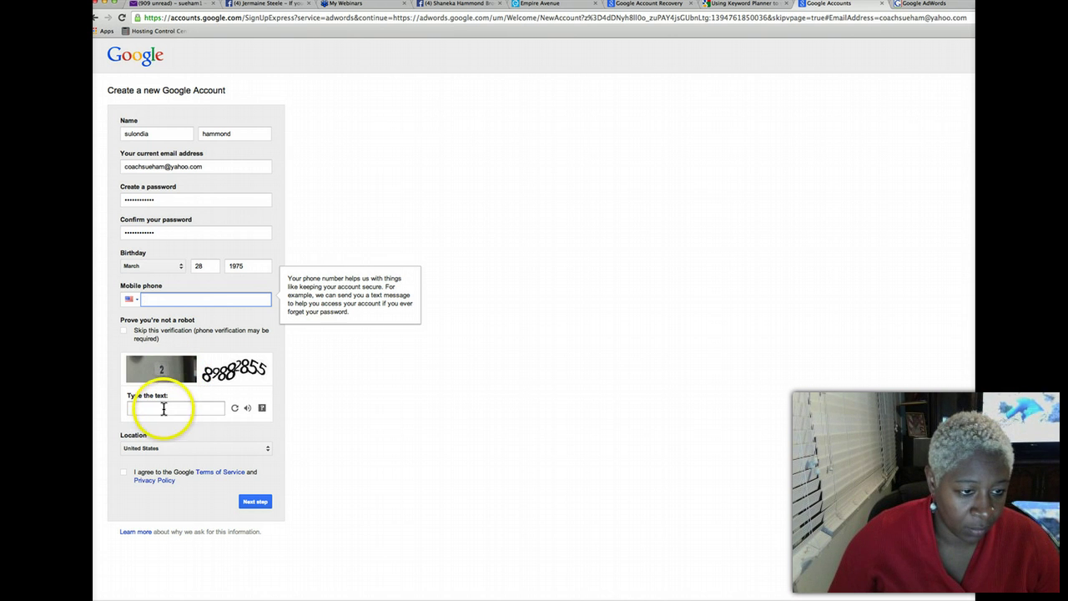
pyautogui.write('289882855')
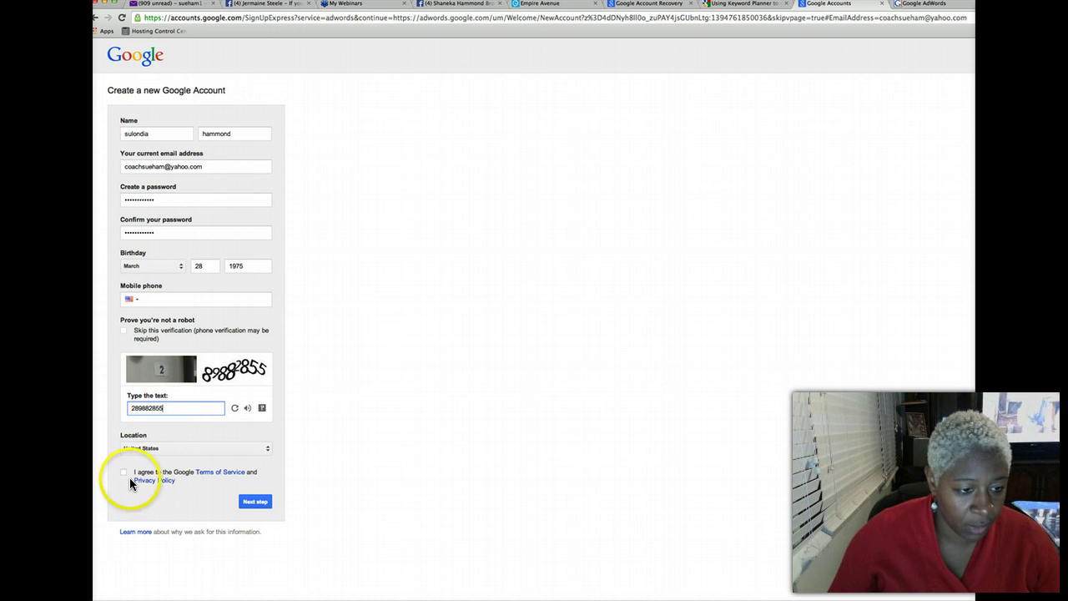
pyautogui.click(124, 473)
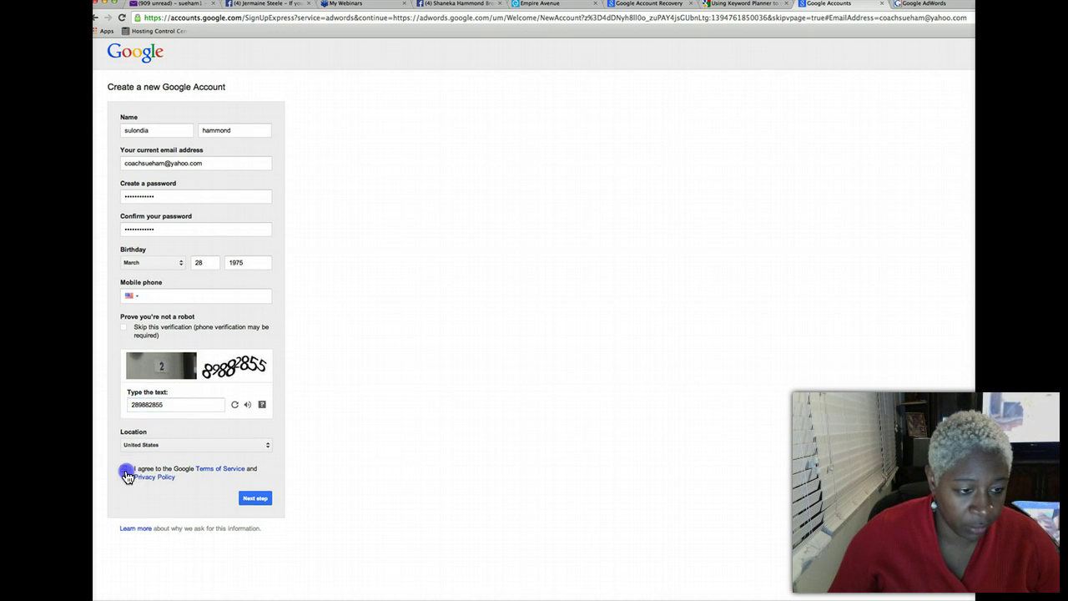
# Submit the account form and set the first campaign's daily budget to $0.10
pyautogui.click(247, 498)
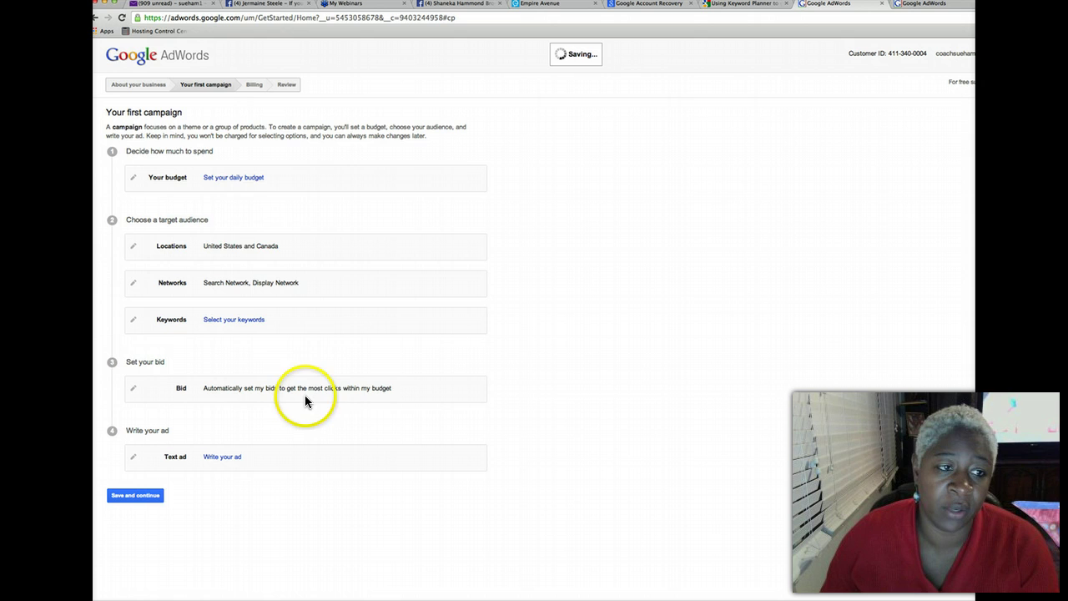
pyautogui.click(222, 178)
pyautogui.click(265, 196)
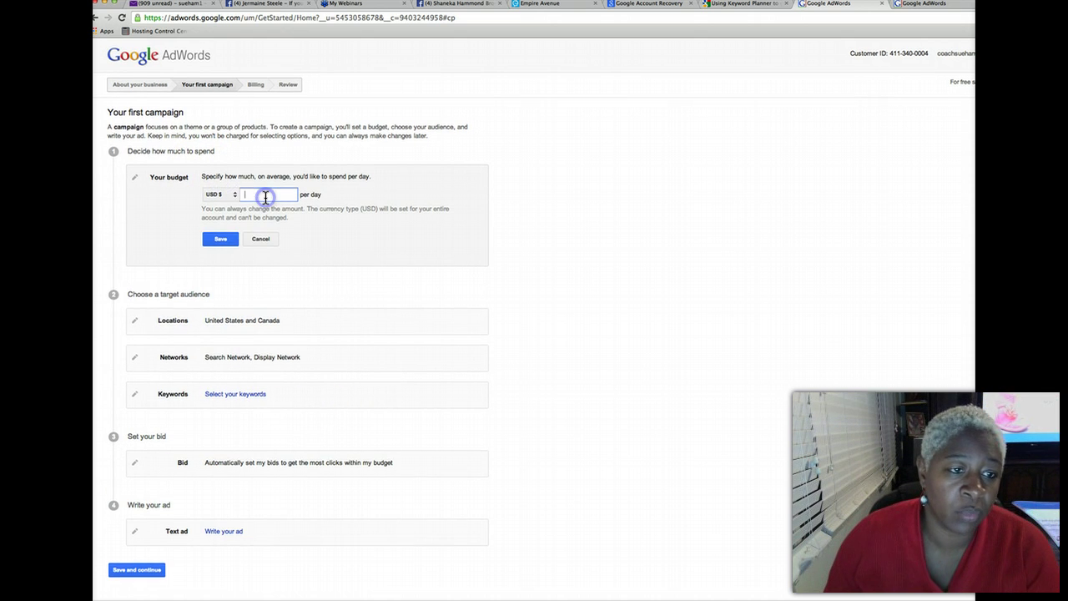
pyautogui.write('.')
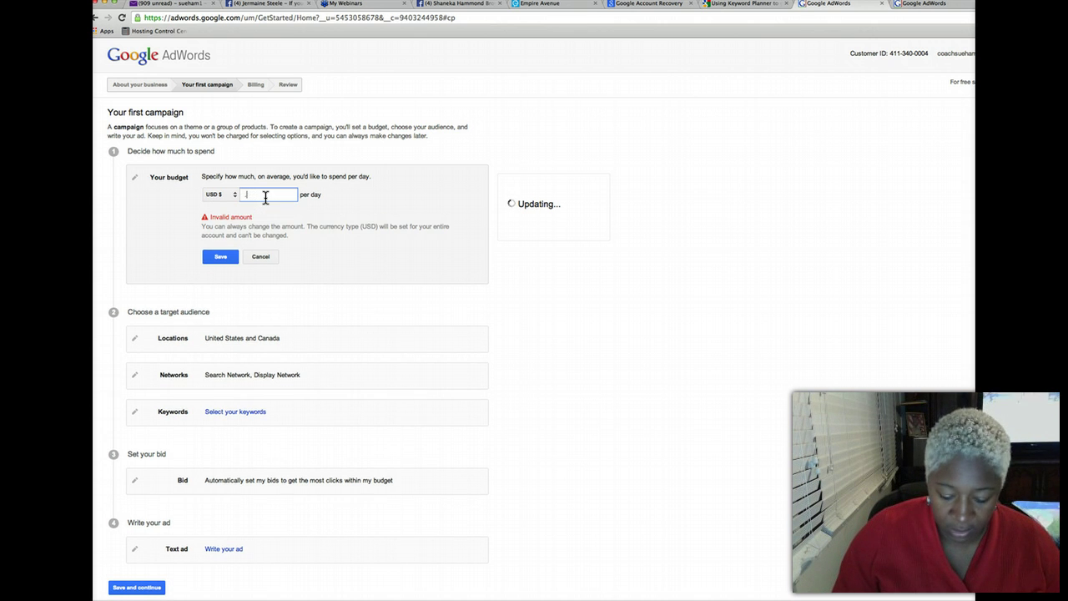
pyautogui.write('501')
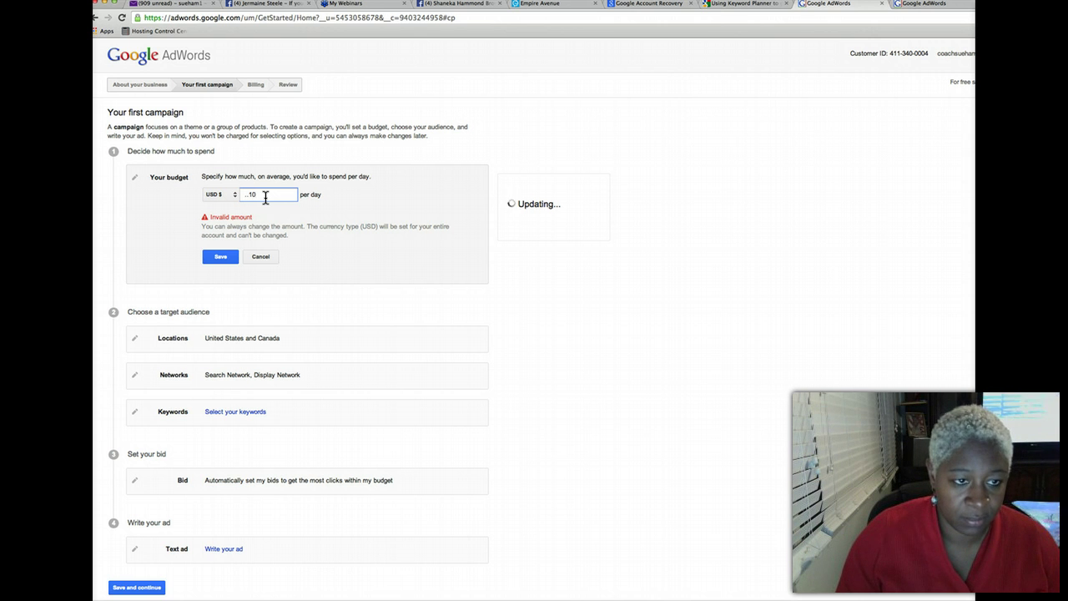
pyautogui.click(215, 254)
pyautogui.moveTo(271, 192); pyautogui.dragTo(249, 196)
pyautogui.write('1')
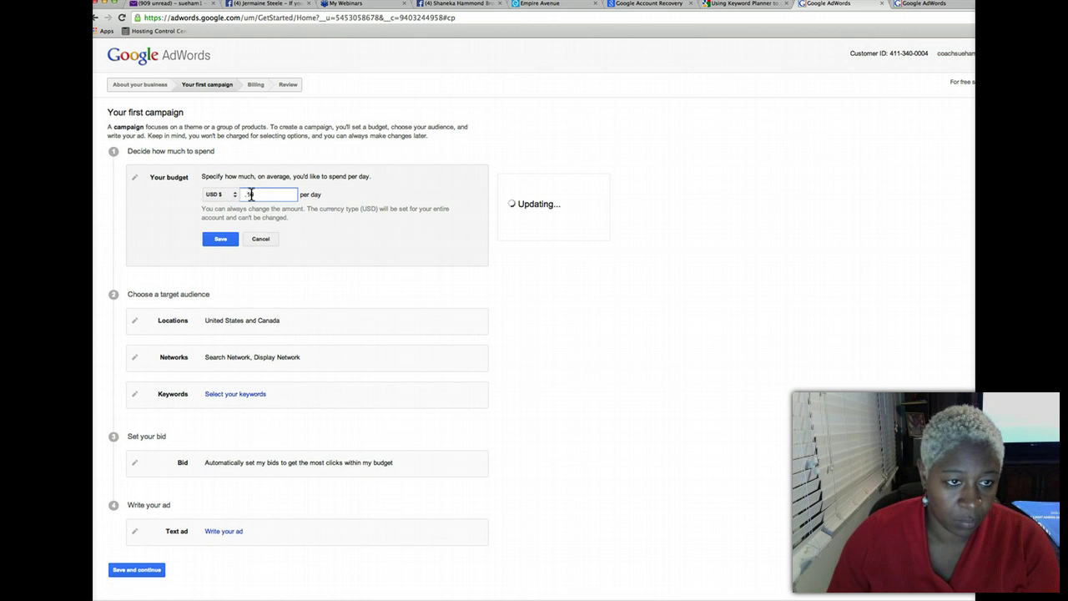
pyautogui.click(227, 239)
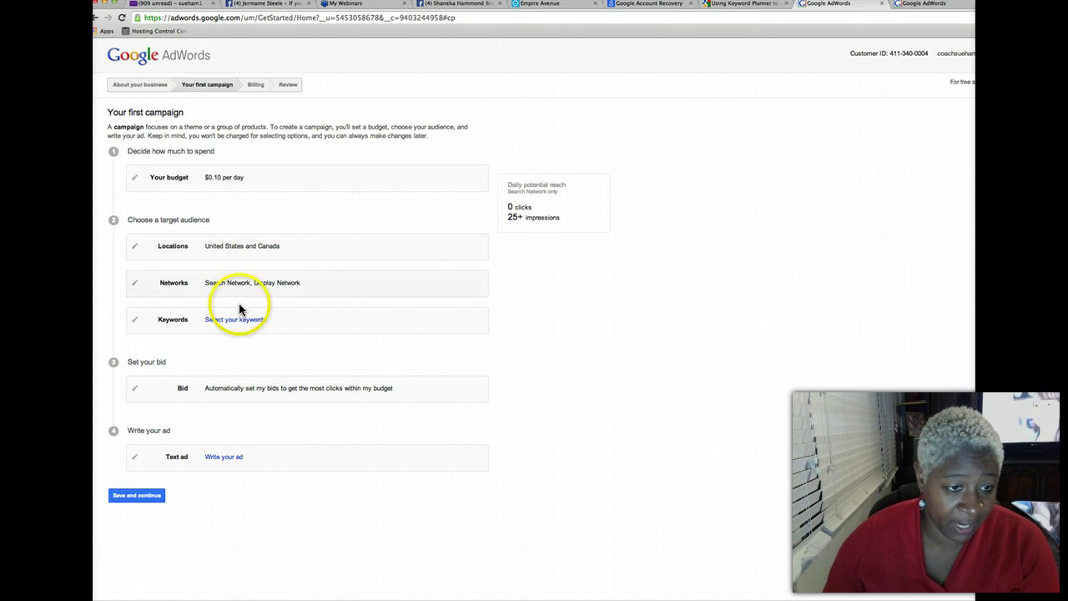
# Accept and save the suggested keyword list
pyautogui.click(140, 495)
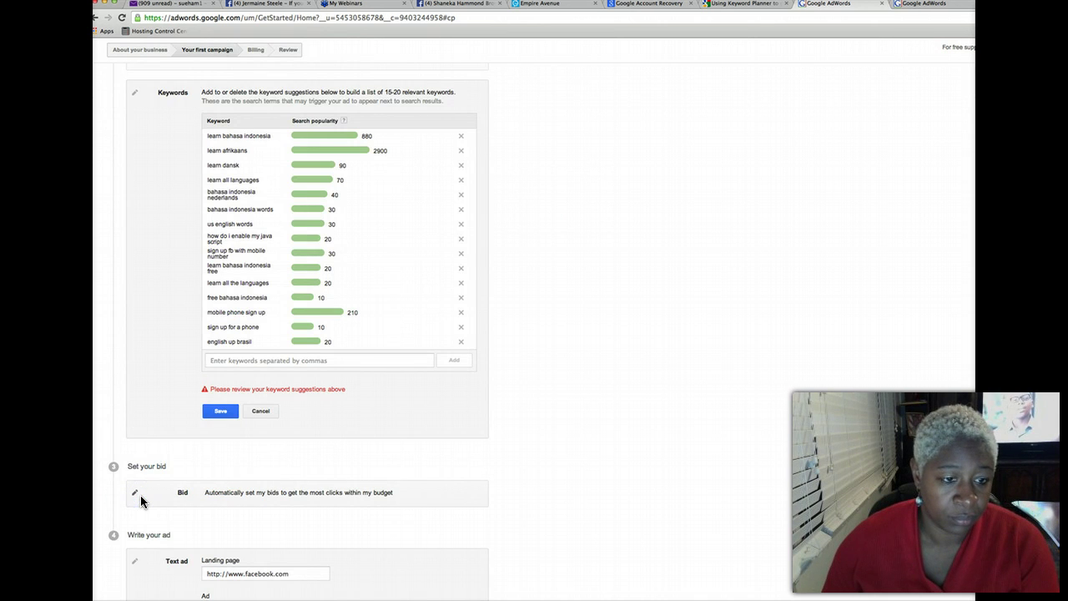
pyautogui.click(217, 411)
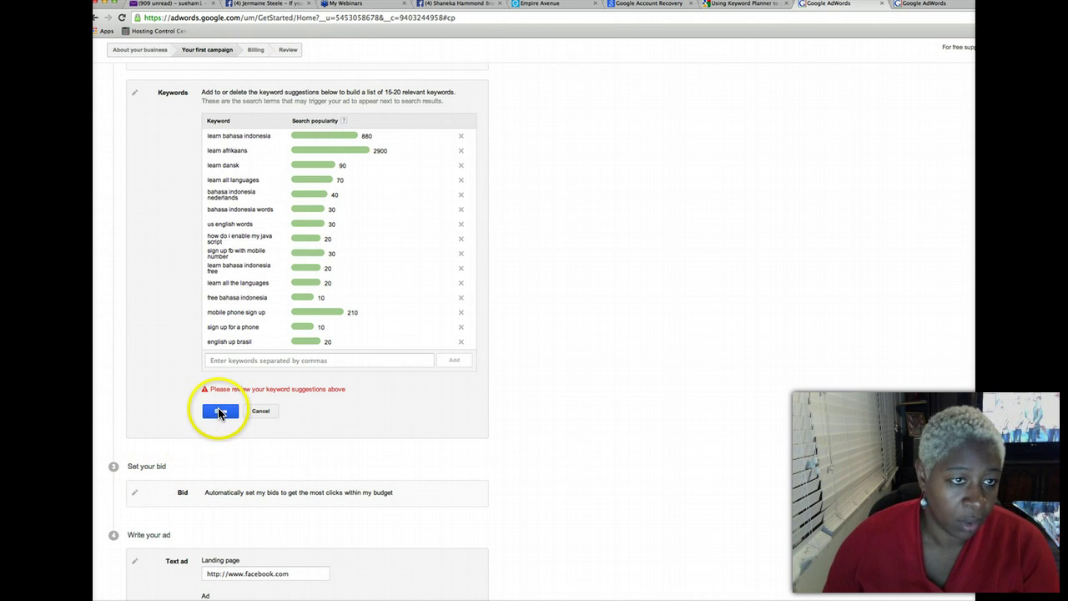
pyautogui.scroll(-2, 176, 400)
pyautogui.click(210, 344)
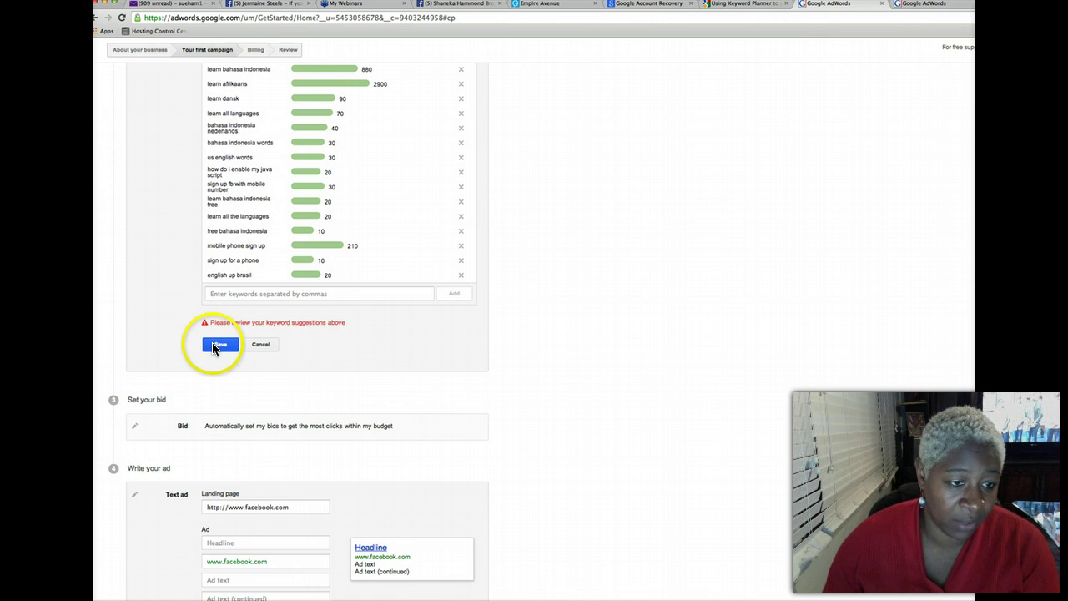
# Write a text ad with placeholder headline and two ad text lines, and save it
pyautogui.click(186, 367)
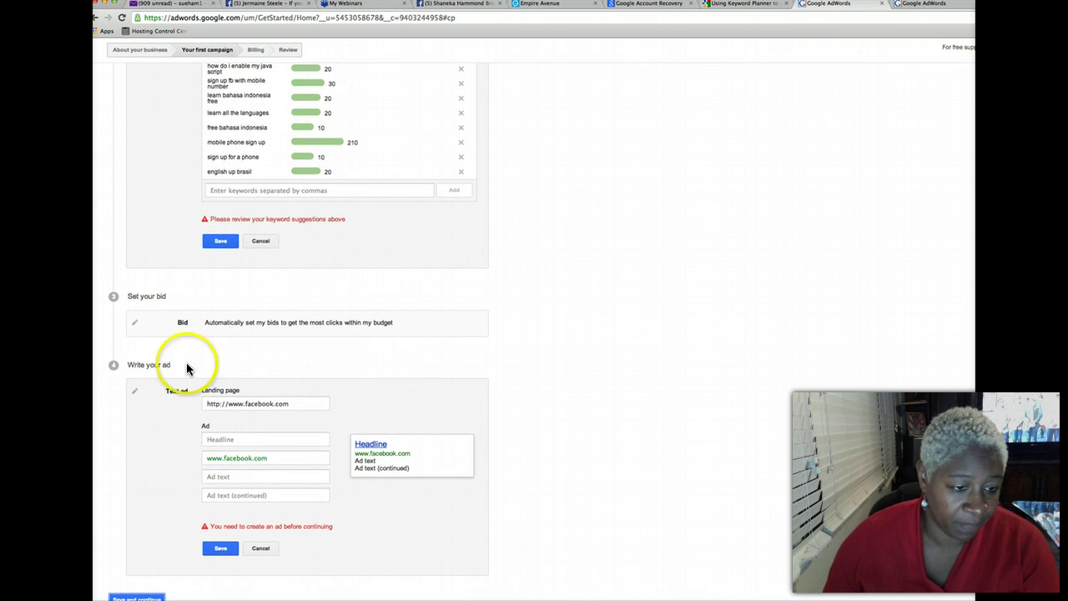
pyautogui.click(263, 432)
pyautogui.click(238, 440)
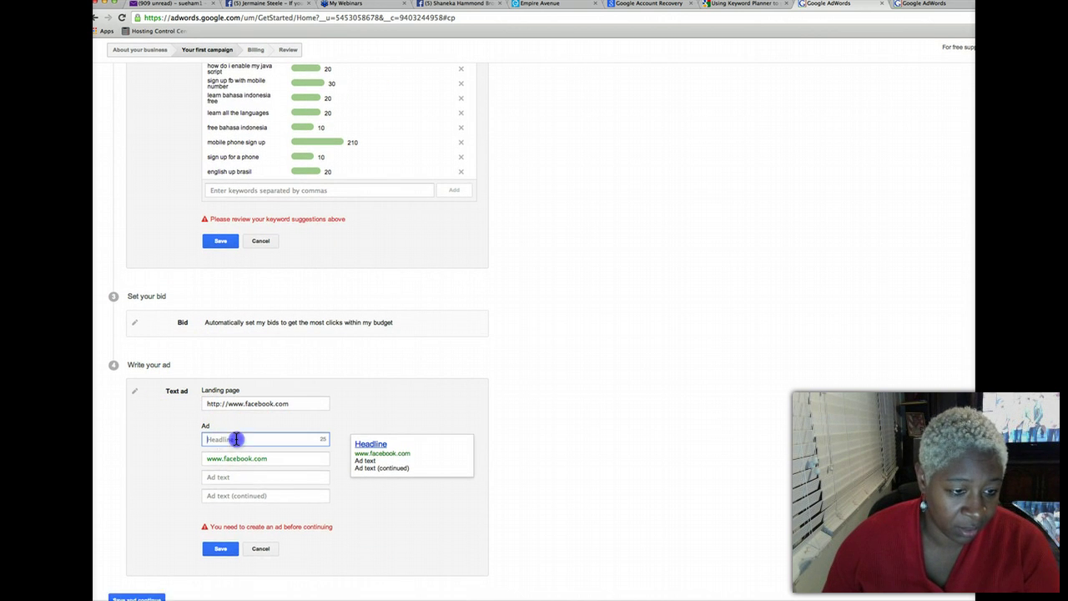
pyautogui.write('sue')
pyautogui.press('Tab')
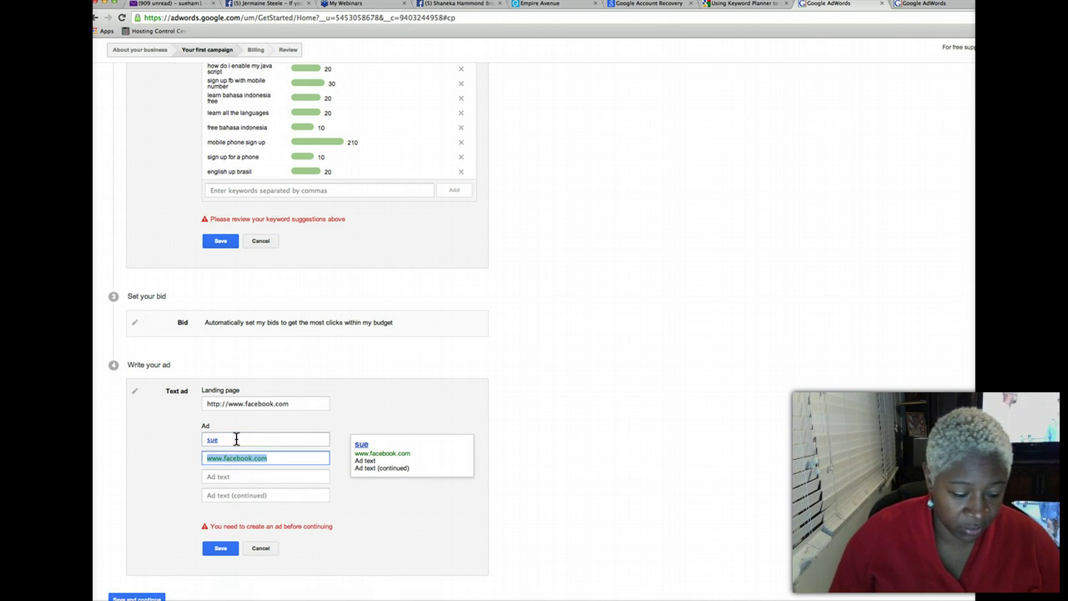
pyautogui.click(238, 477)
pyautogui.write('sue')
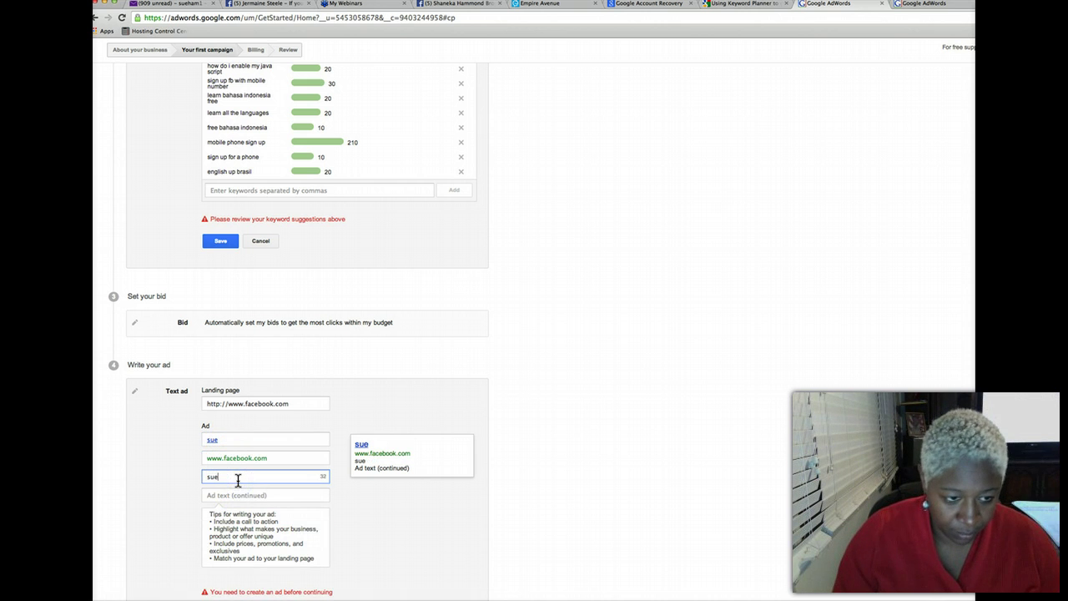
pyautogui.press('Tab')
pyautogui.write('sue')
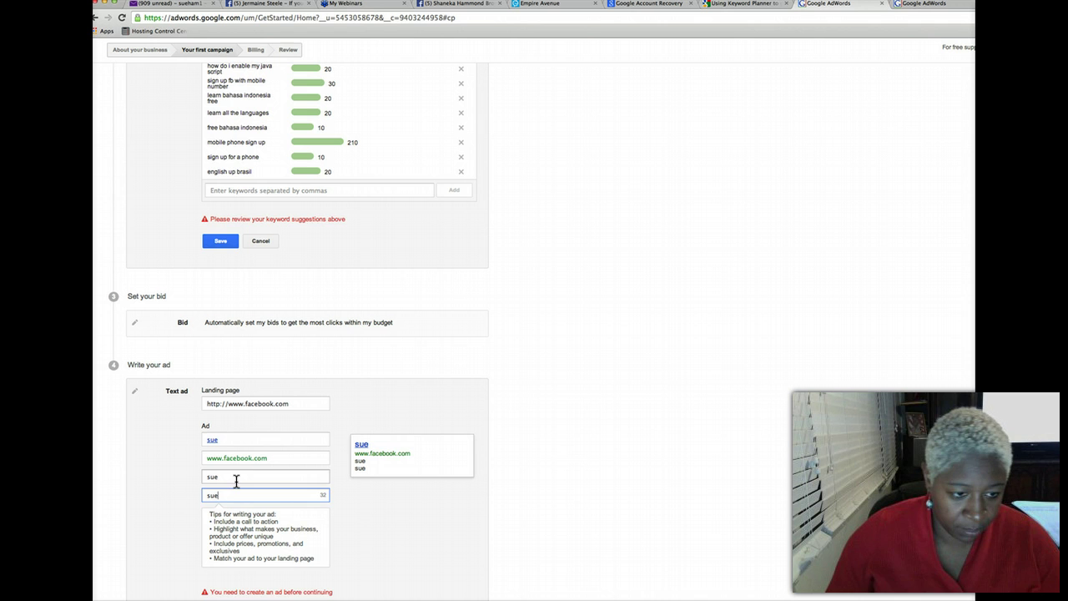
pyautogui.click(173, 486)
pyautogui.scroll(-1, 388, 407)
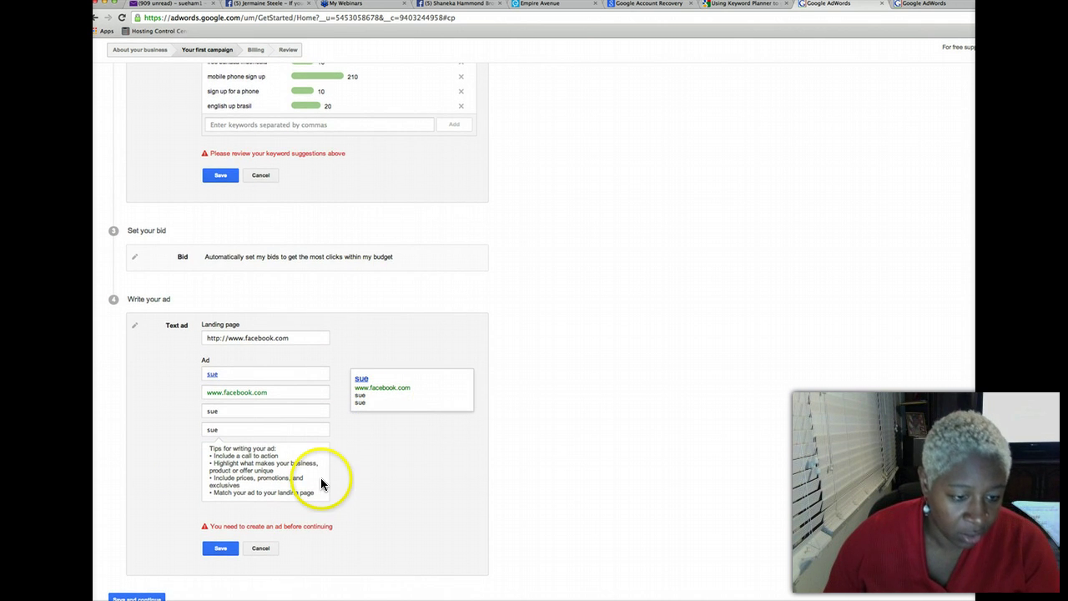
pyautogui.click(215, 546)
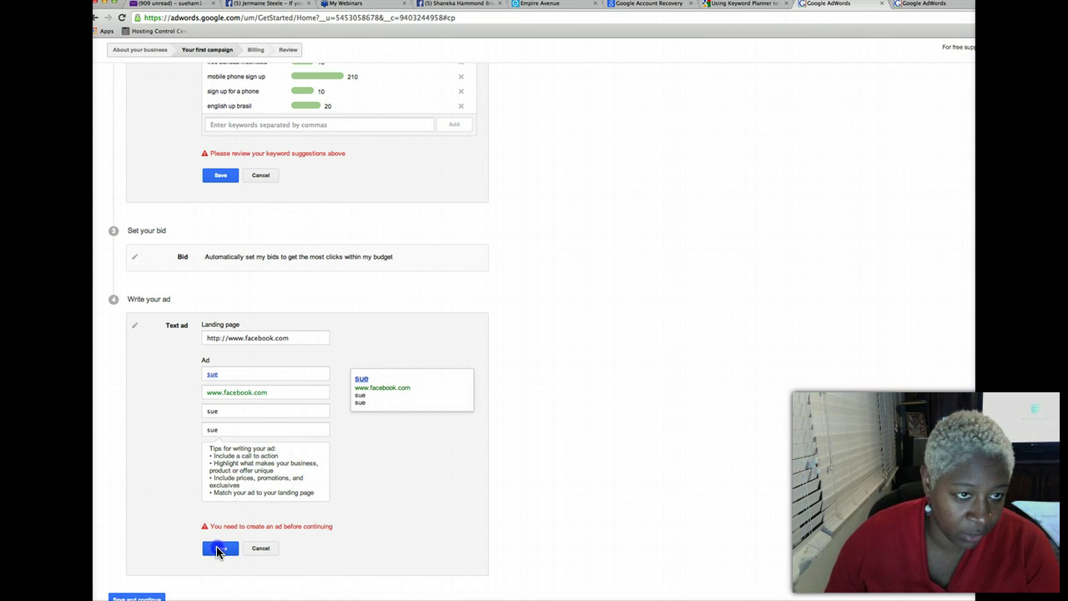
# Save the suggested keywords to the campaign and proceed to billing
pyautogui.scroll(1, 246, 529)
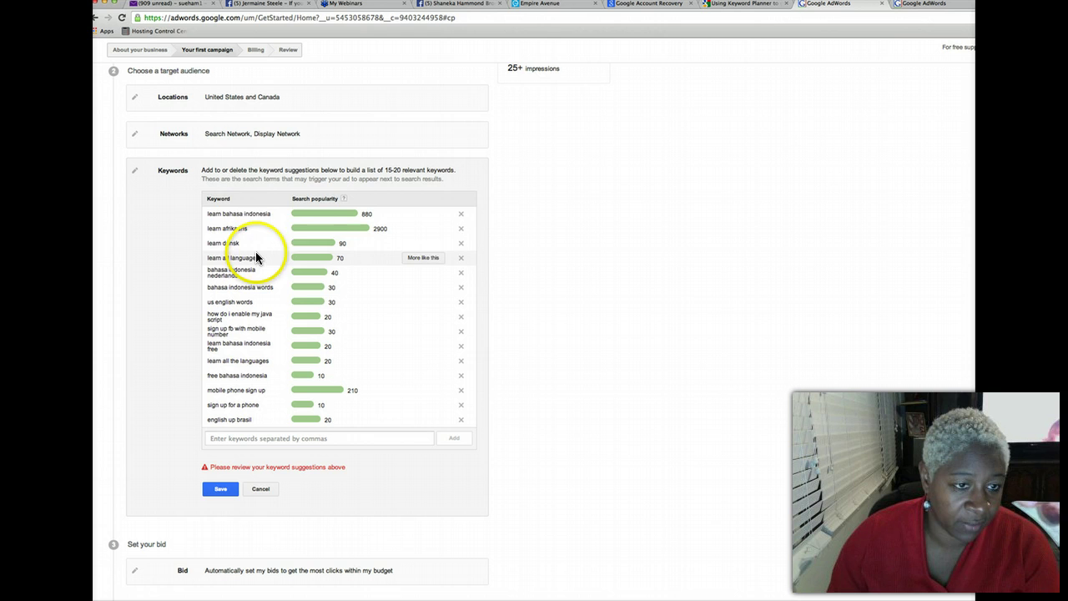
pyautogui.click(240, 215)
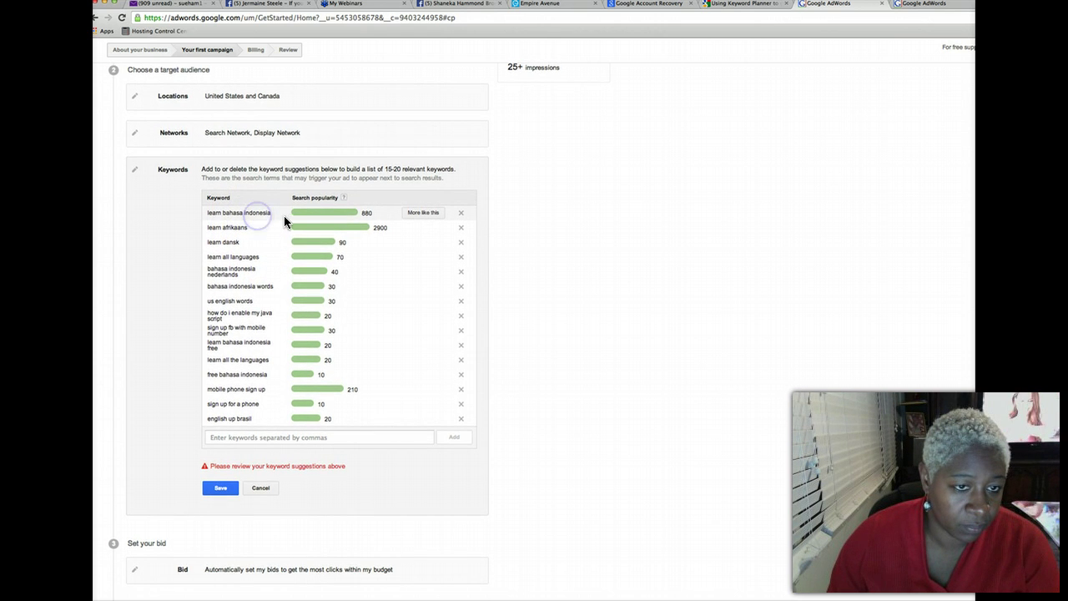
pyautogui.scroll(-1, 287, 215)
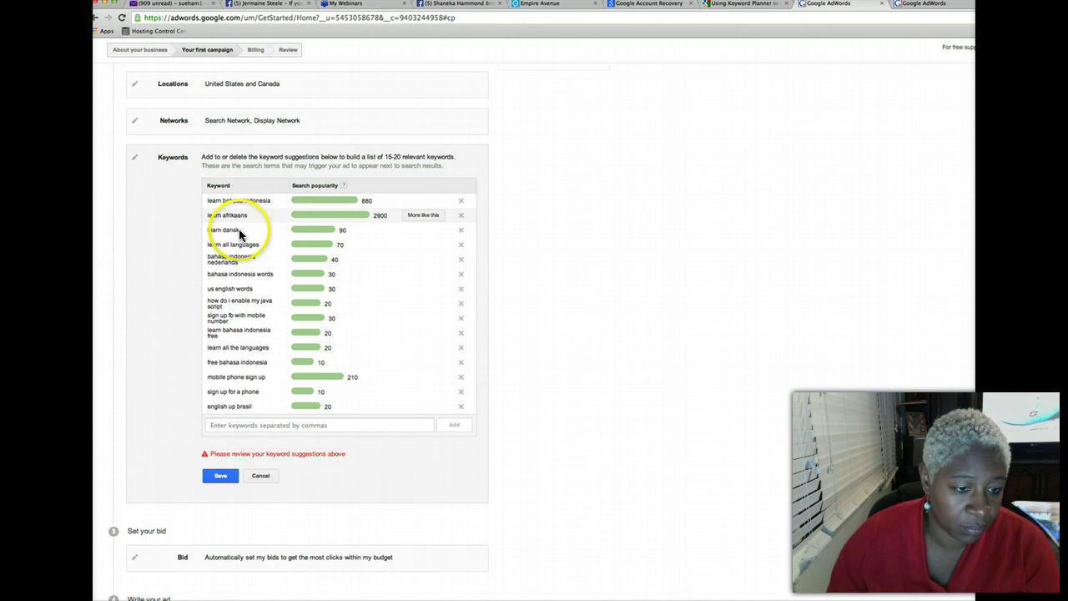
pyautogui.click(220, 474)
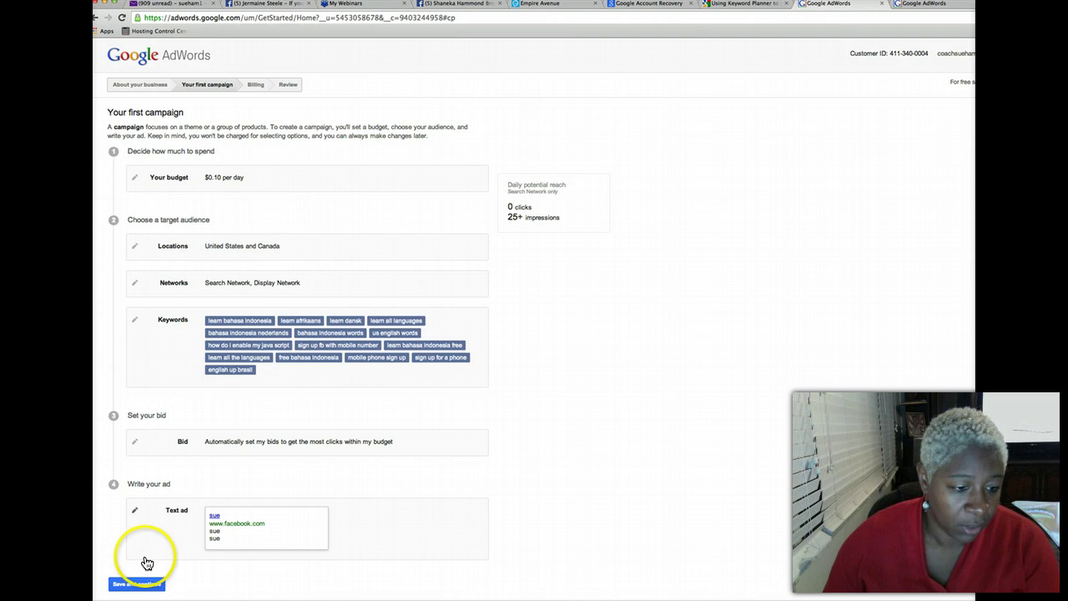
pyautogui.click(135, 586)
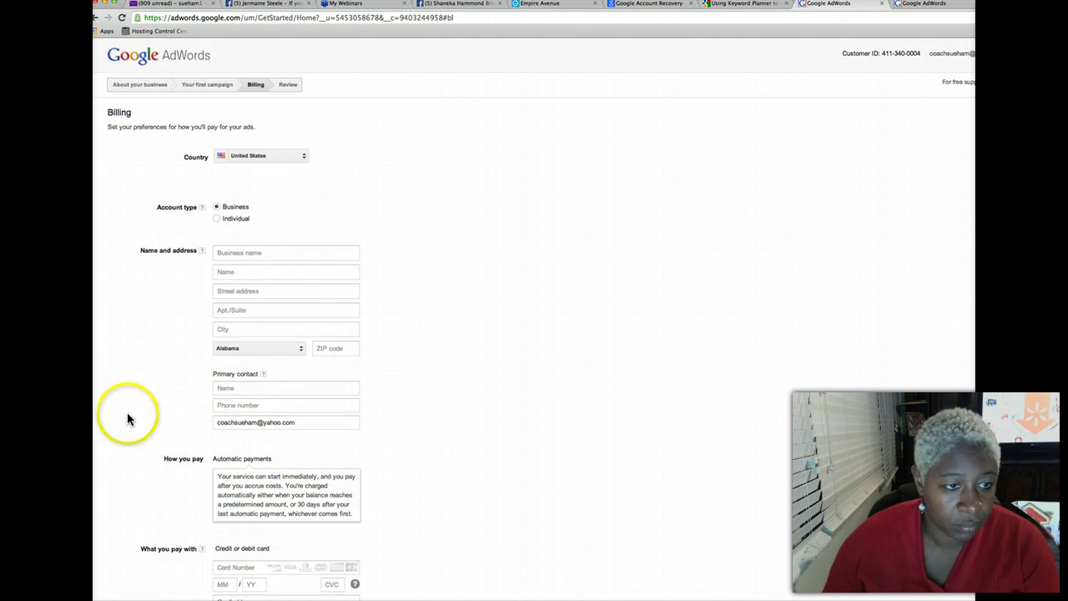
# Set the billing account type to individual and enter the holder's name and street address
pyautogui.click(238, 250)
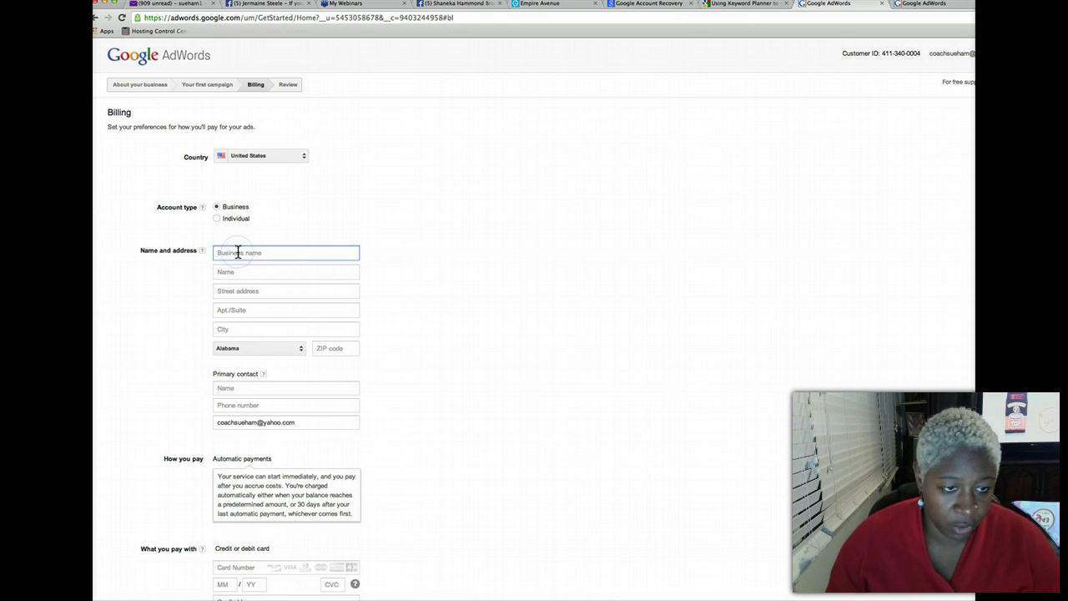
pyautogui.click(217, 219)
pyautogui.click(239, 252)
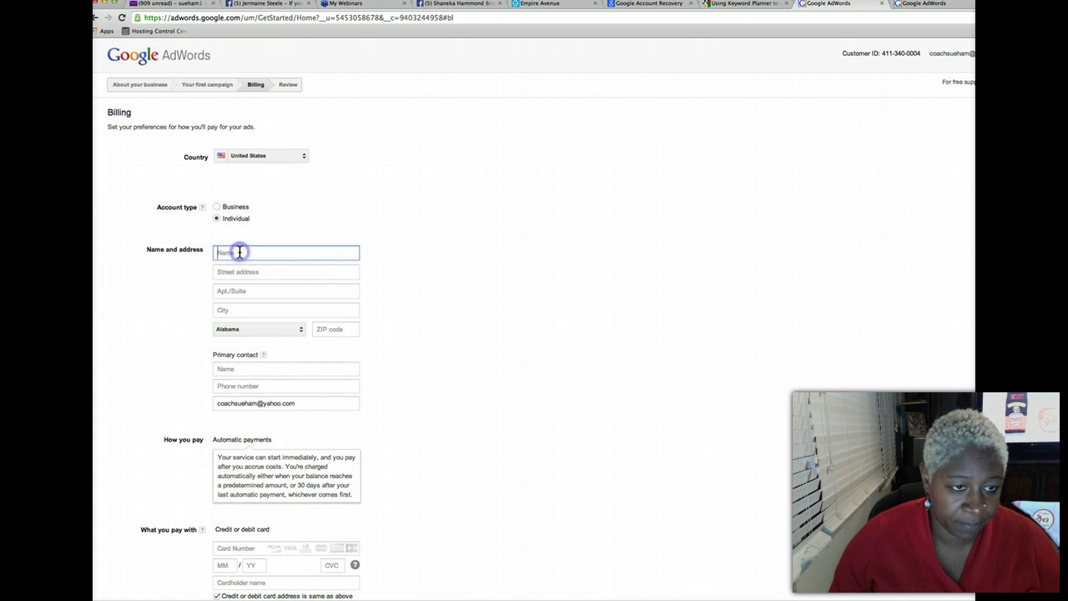
pyautogui.press('Tab')
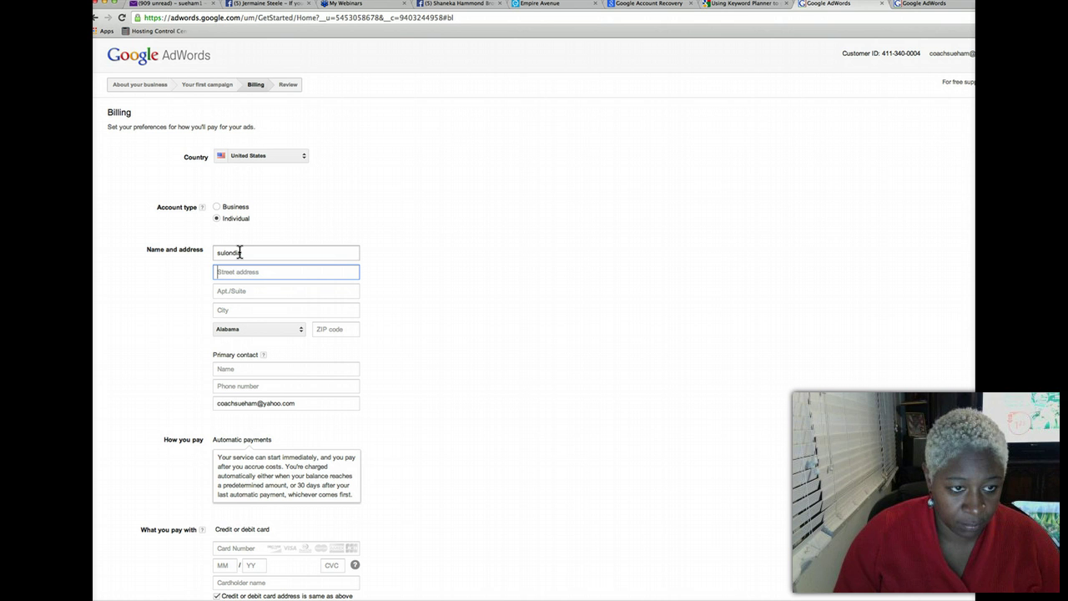
pyautogui.press('Tab')
pyautogui.press('Tab')
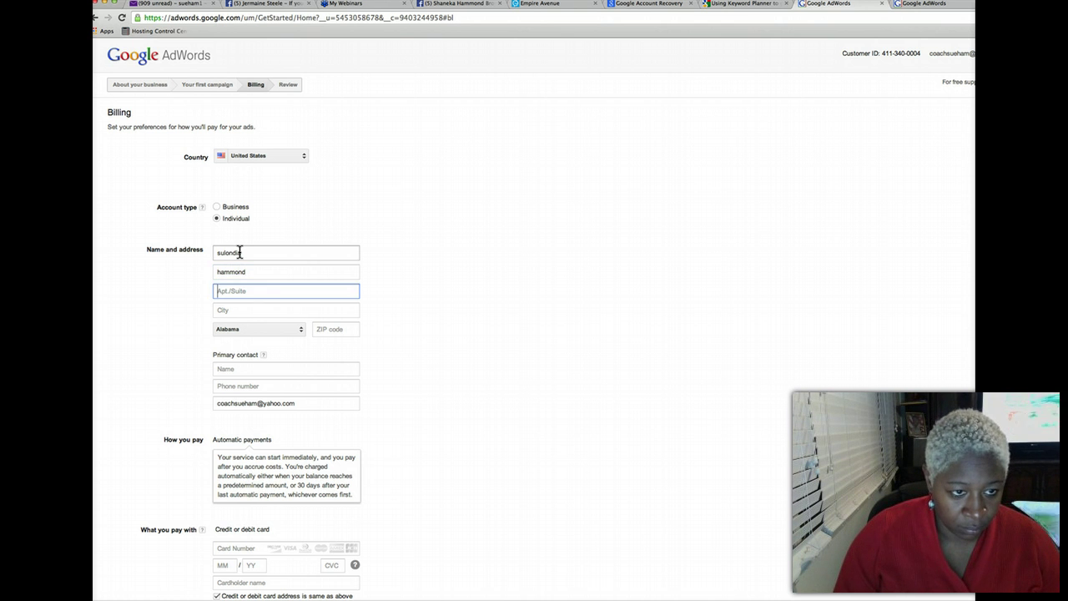
pyautogui.click(249, 255)
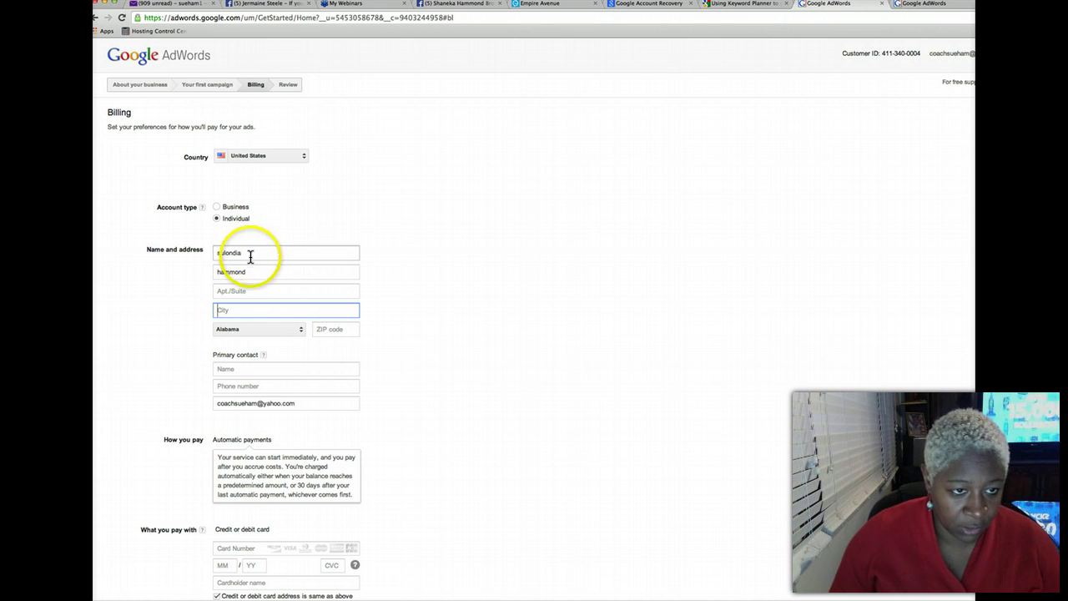
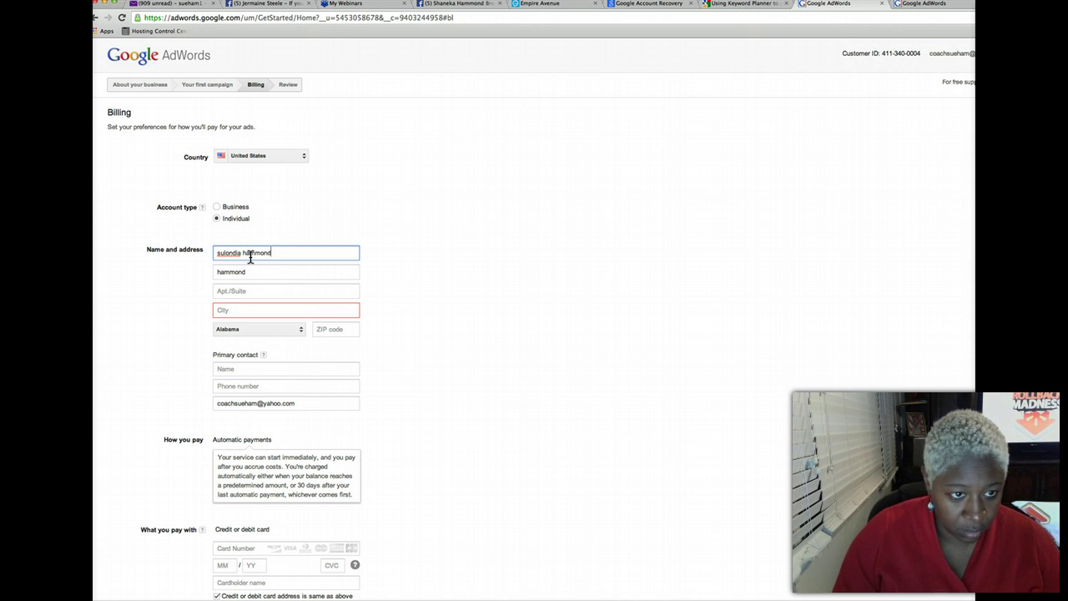
pyautogui.press('Tab')
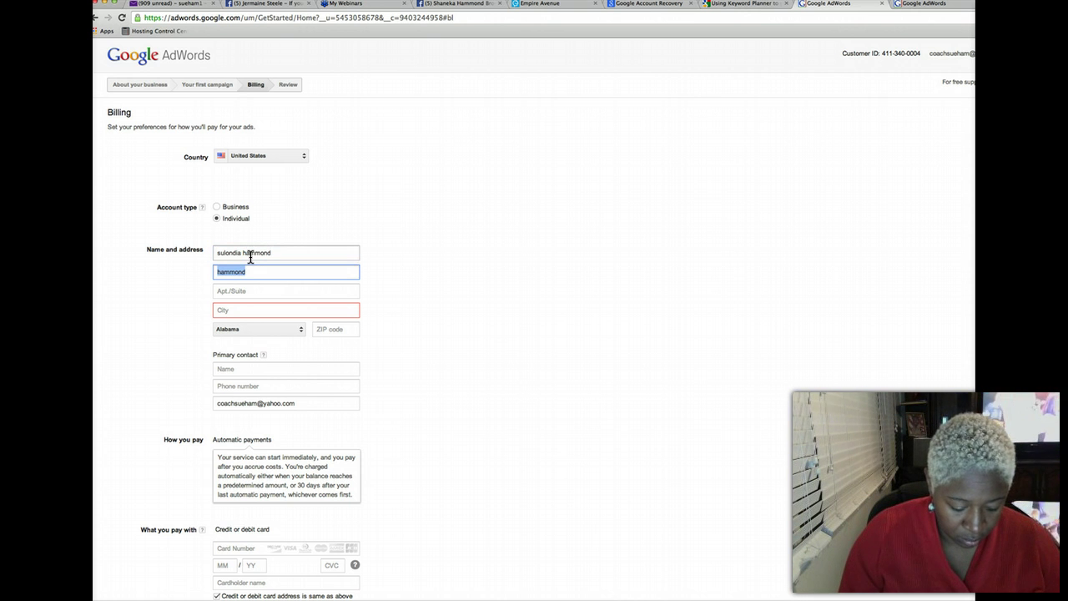
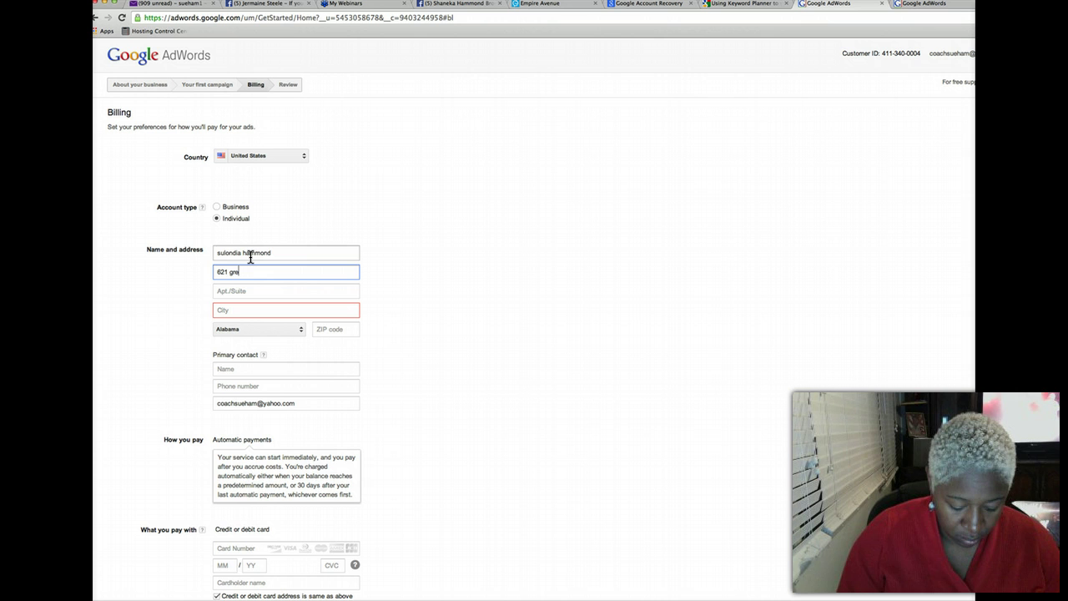
pyautogui.press('Tab')
pyautogui.press('Tab')
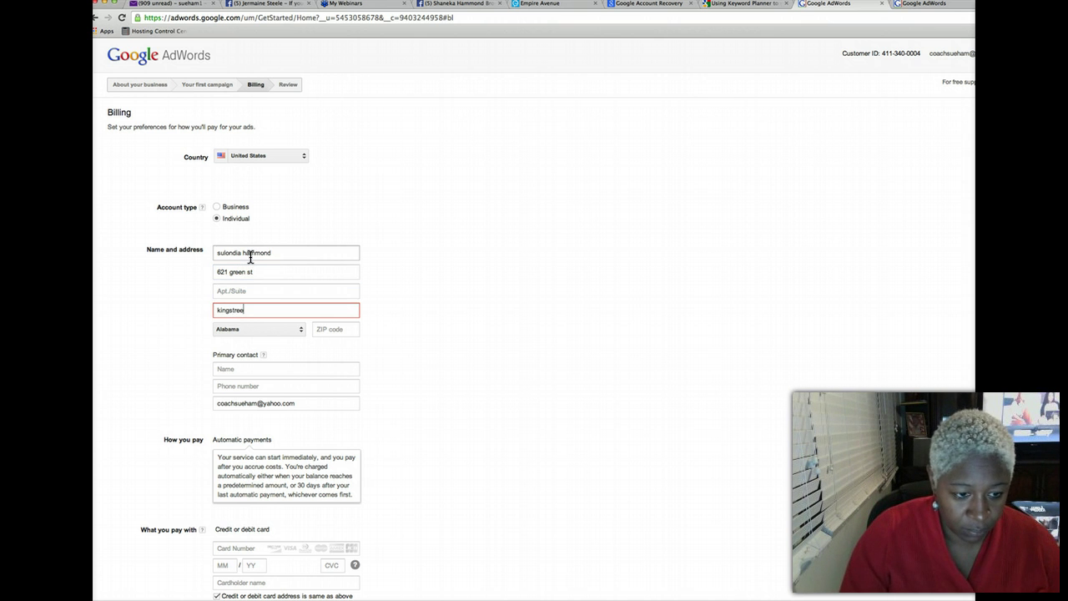
pyautogui.press('Tab')
# Choose the billing state, enter the ZIP code, and the primary contact's name and phone
pyautogui.scroll(-1, 258, 359)
pyautogui.press('Tab')
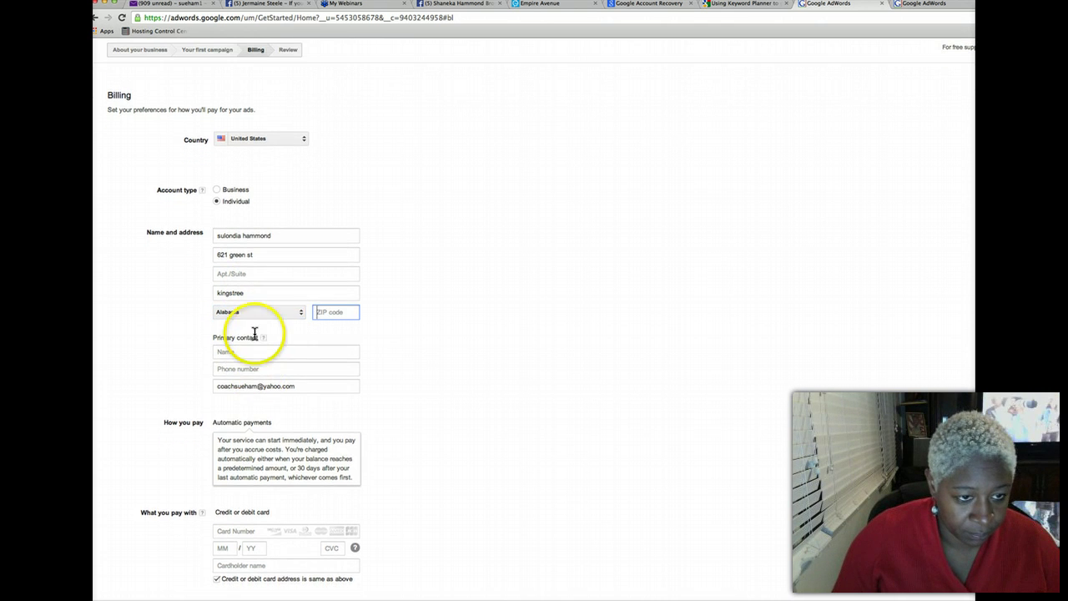
pyautogui.click(301, 315)
pyautogui.scroll(-10, 263, 388)
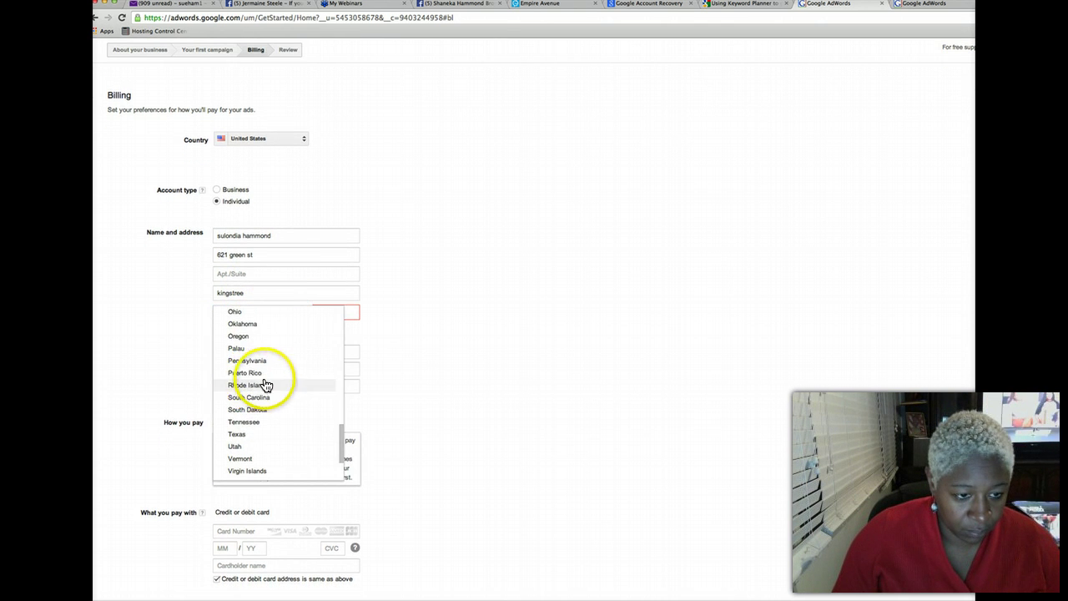
pyautogui.click(251, 396)
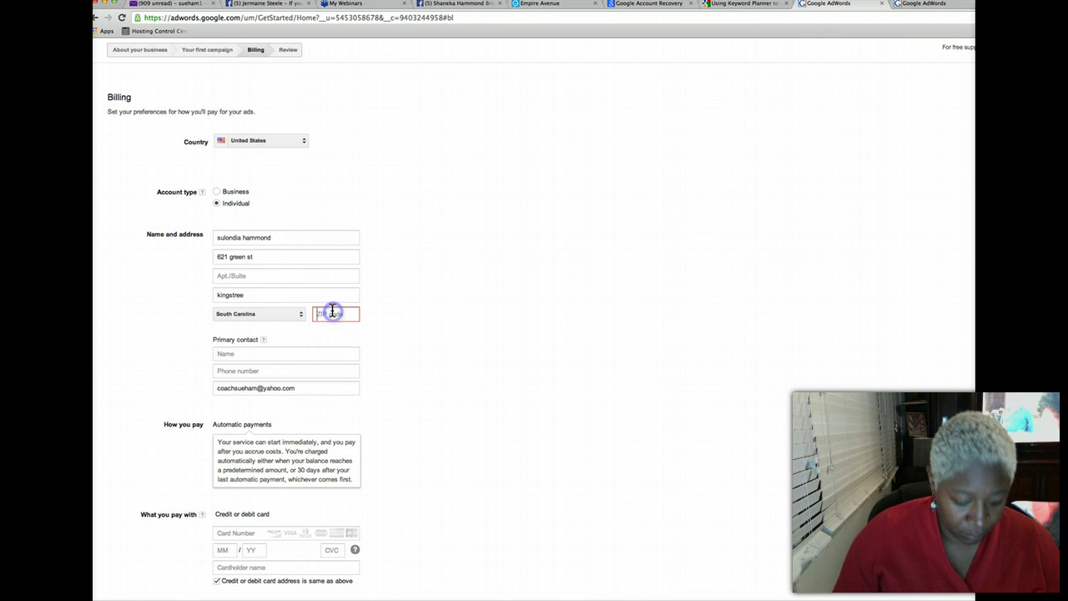
pyautogui.click(333, 311)
pyautogui.write('29556')
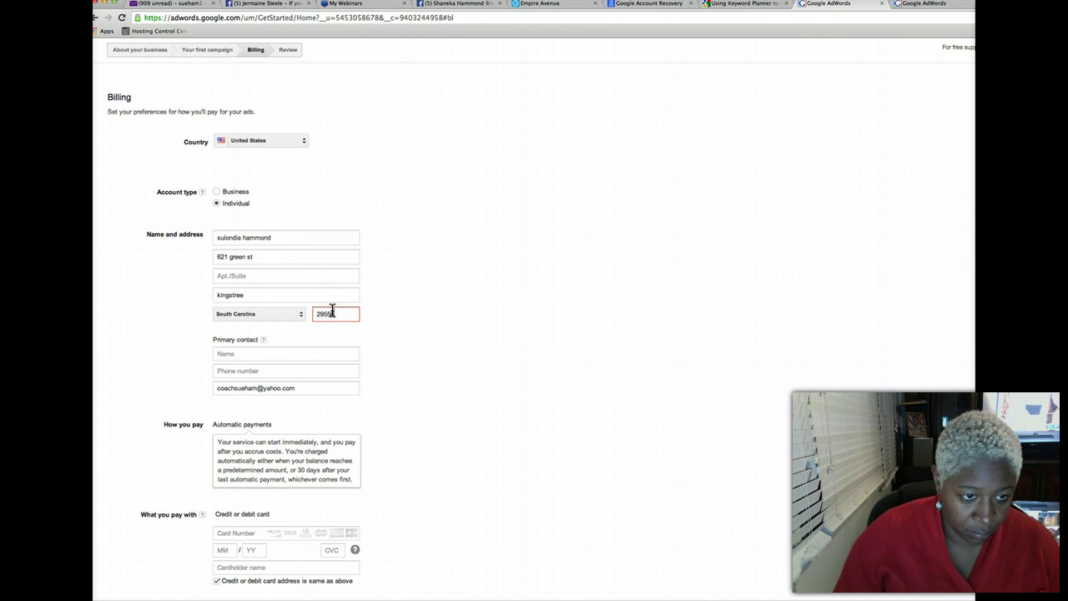
pyautogui.click(281, 353)
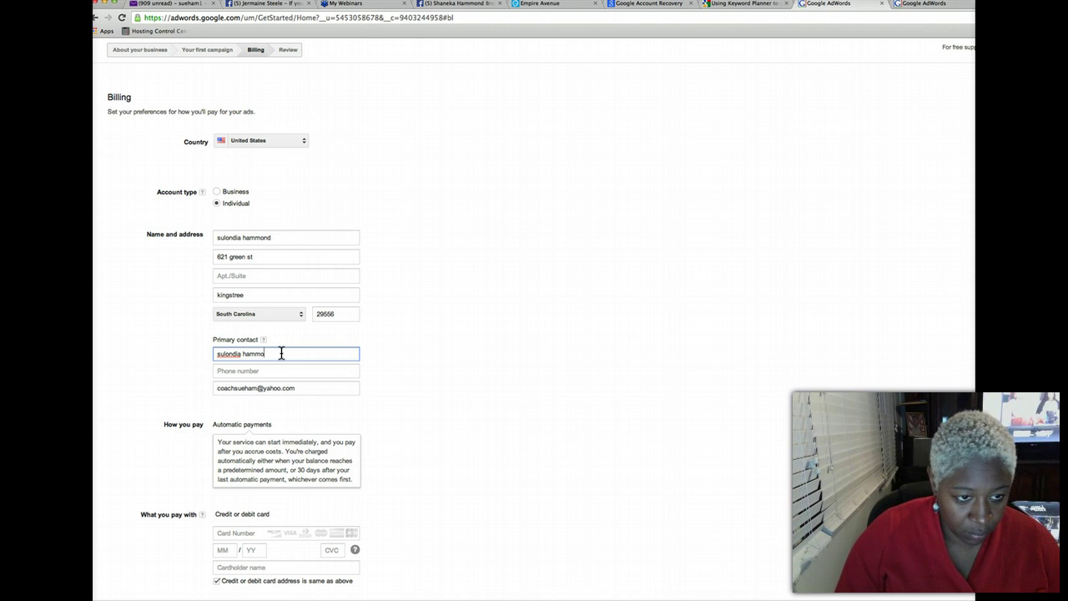
pyautogui.press('Tab')
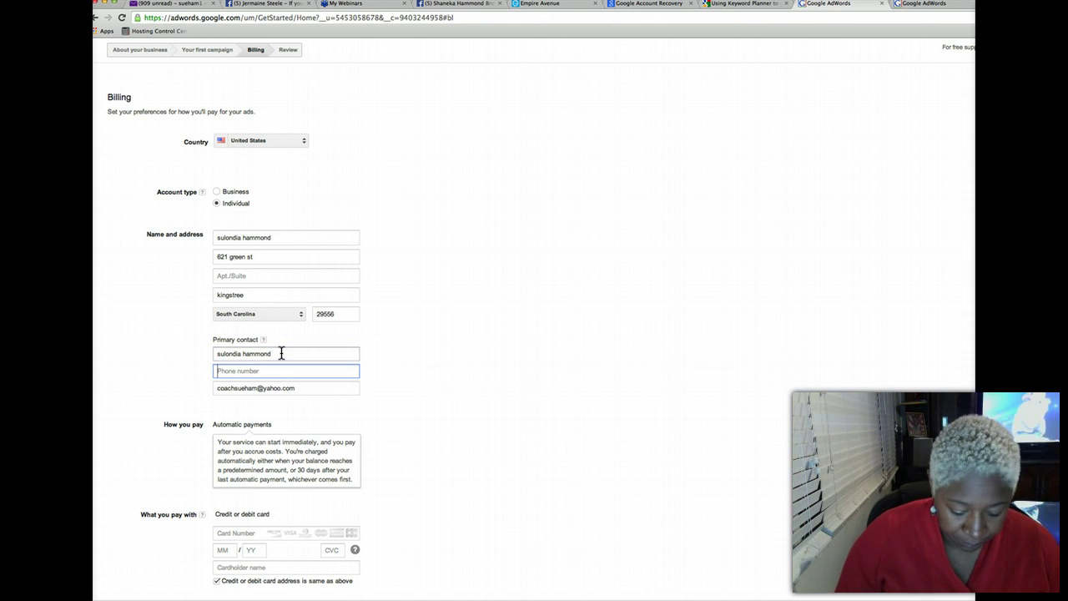
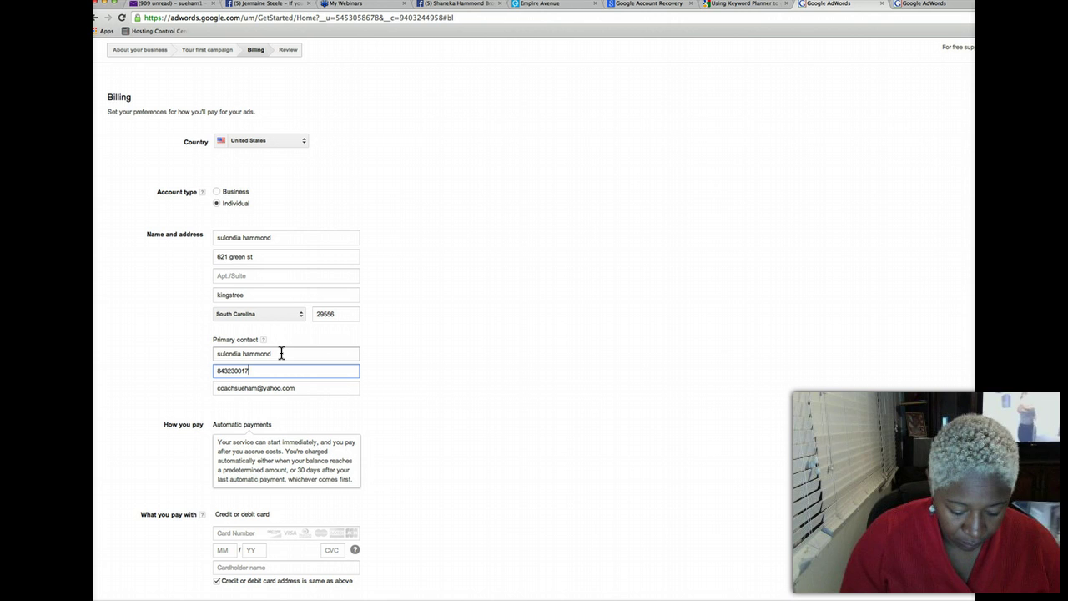
# Begin entering the payment card number
pyautogui.scroll(-1, 146, 373)
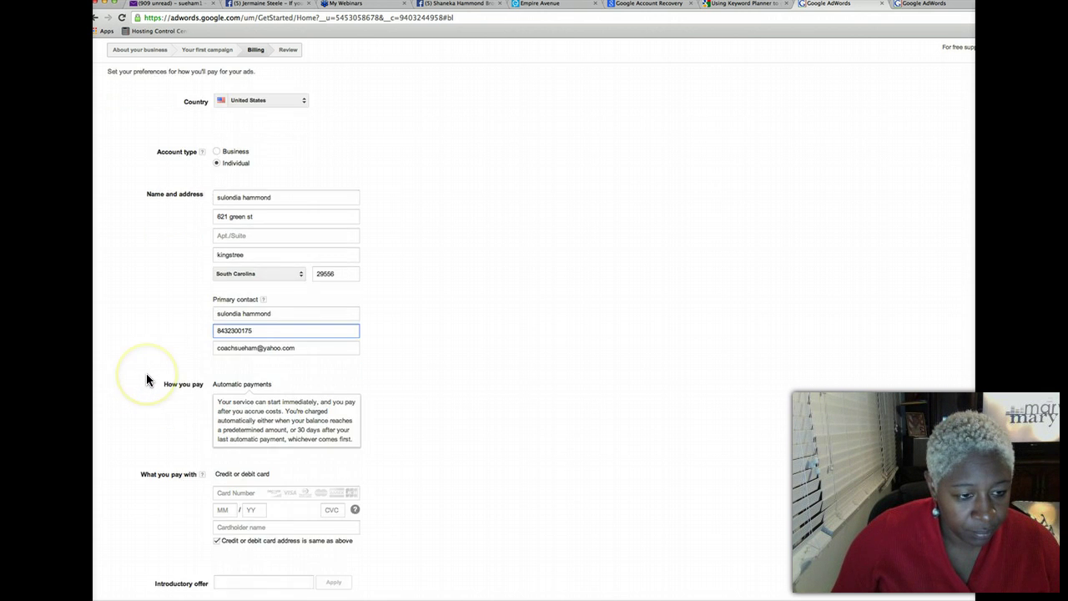
pyautogui.scroll(-2, 146, 377)
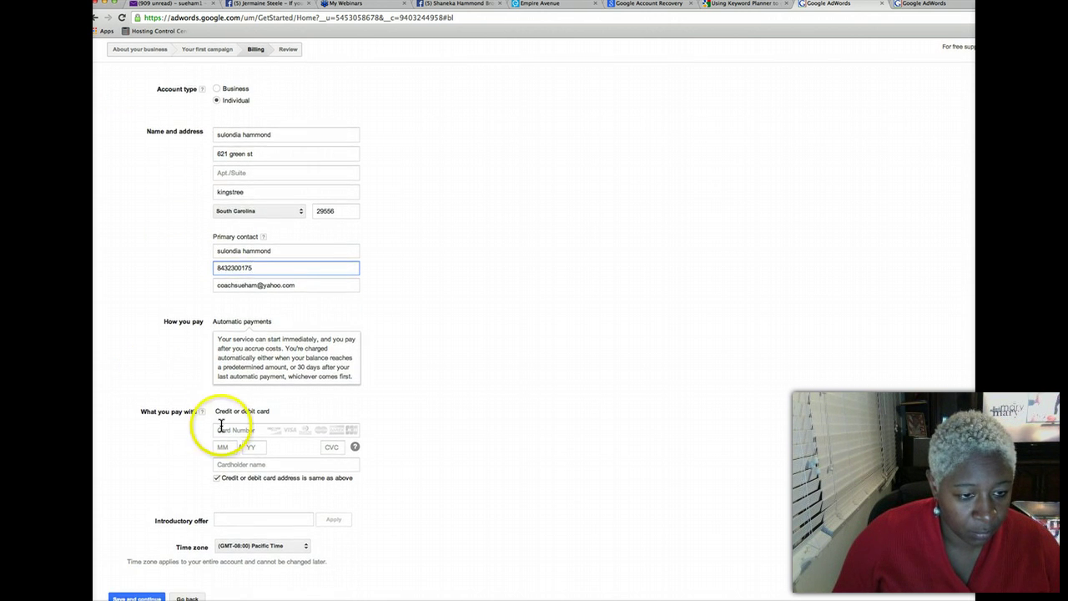
pyautogui.click(224, 429)
pyautogui.write('s')
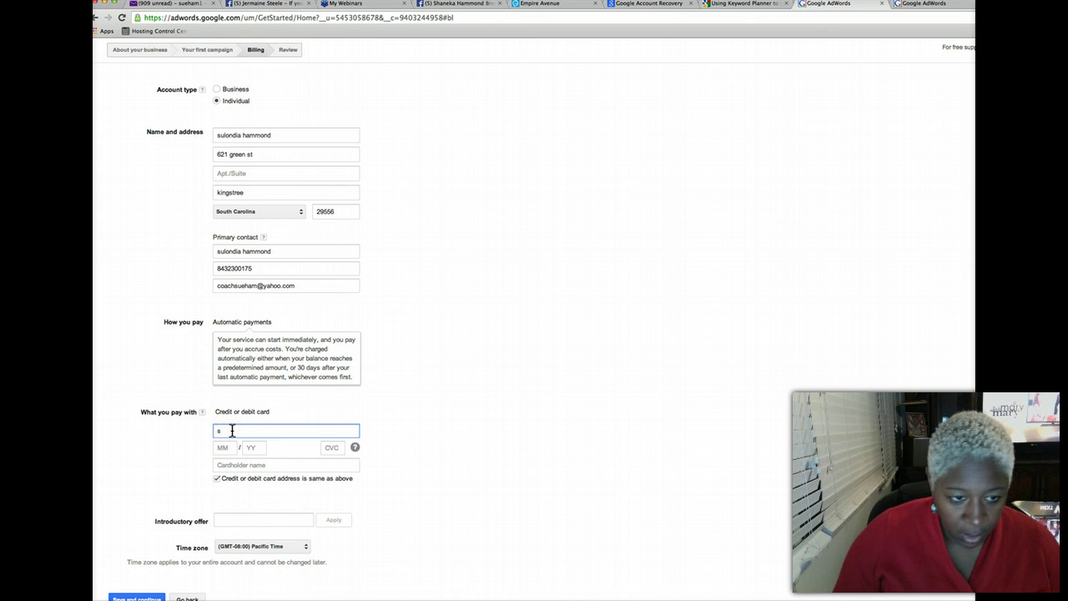
pyautogui.press('BackSpace')
pyautogui.click(236, 417)
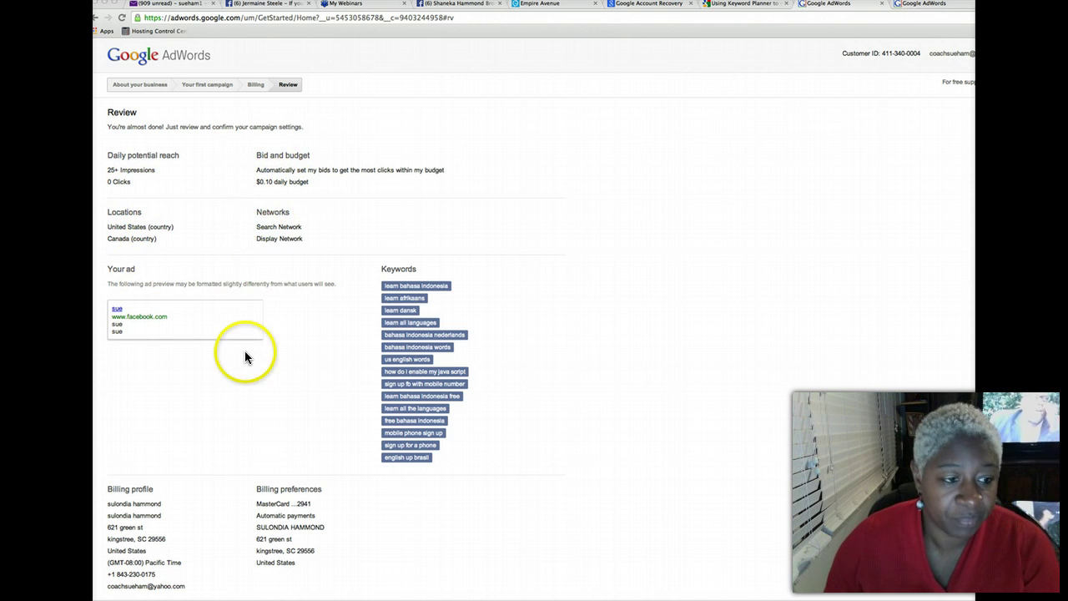
# Tick 'Yes, I agree to the above terms and conditions' and finish creating the campaign
pyautogui.scroll(-3, 244, 350)
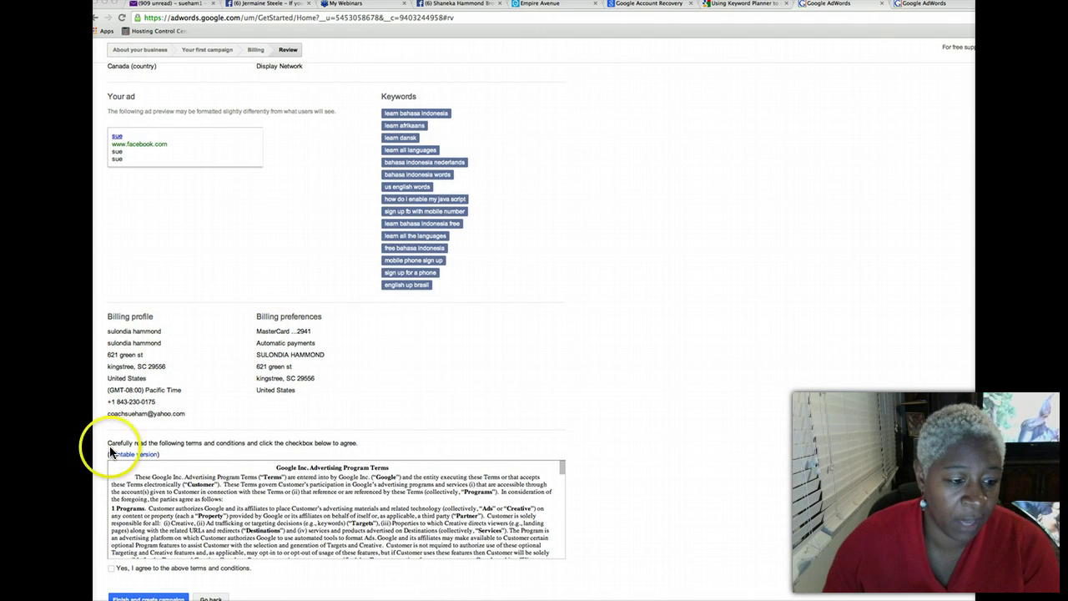
pyautogui.click(111, 567)
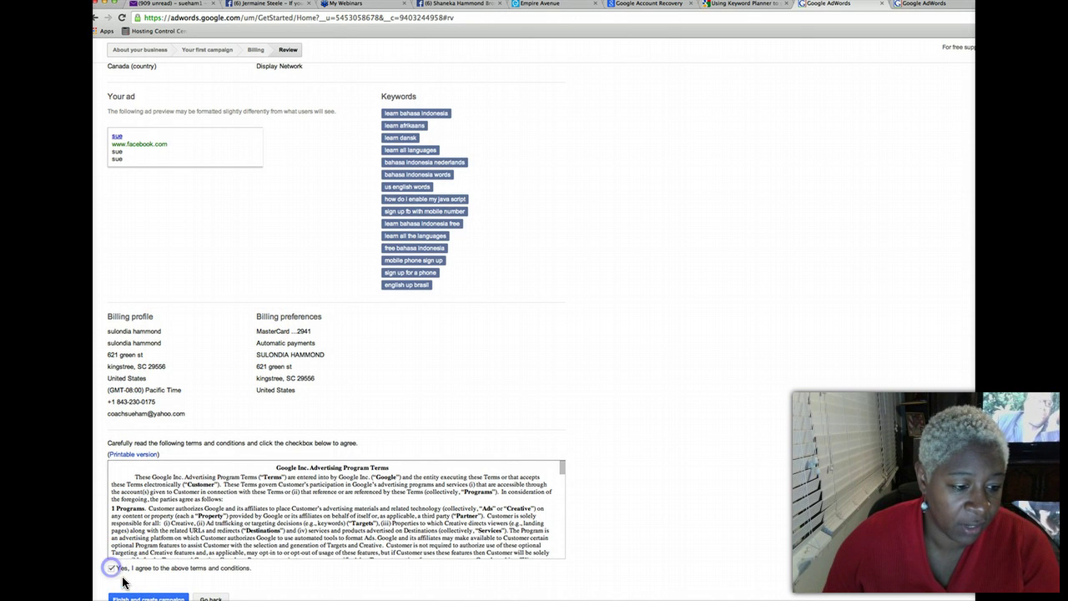
pyautogui.click(147, 598)
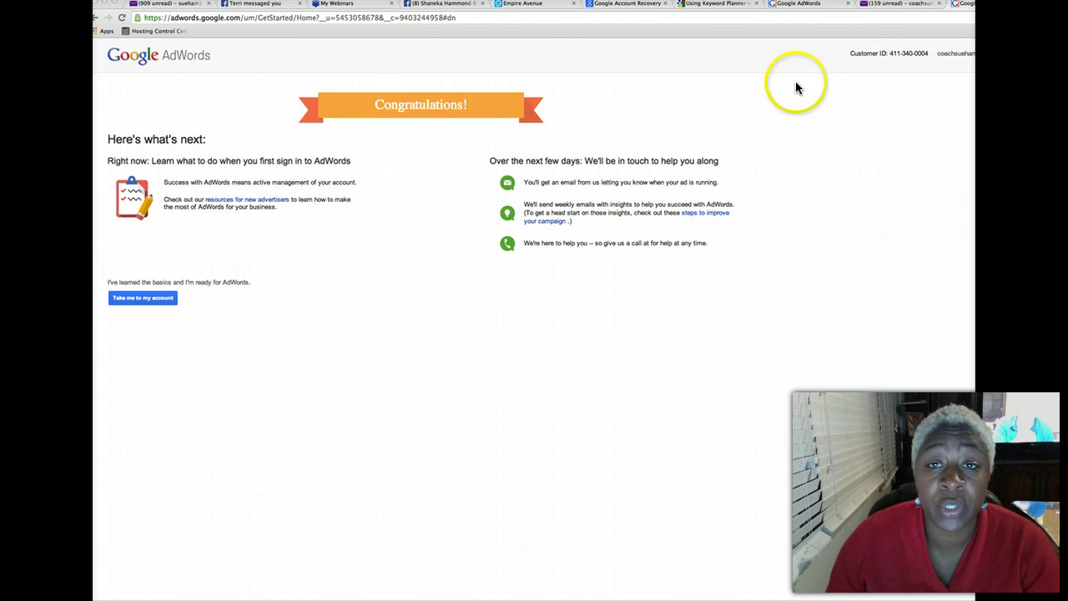
# Open the verification link in Yahoo Mail and continue from the verified page into AdWords
pyautogui.click(886, 5)
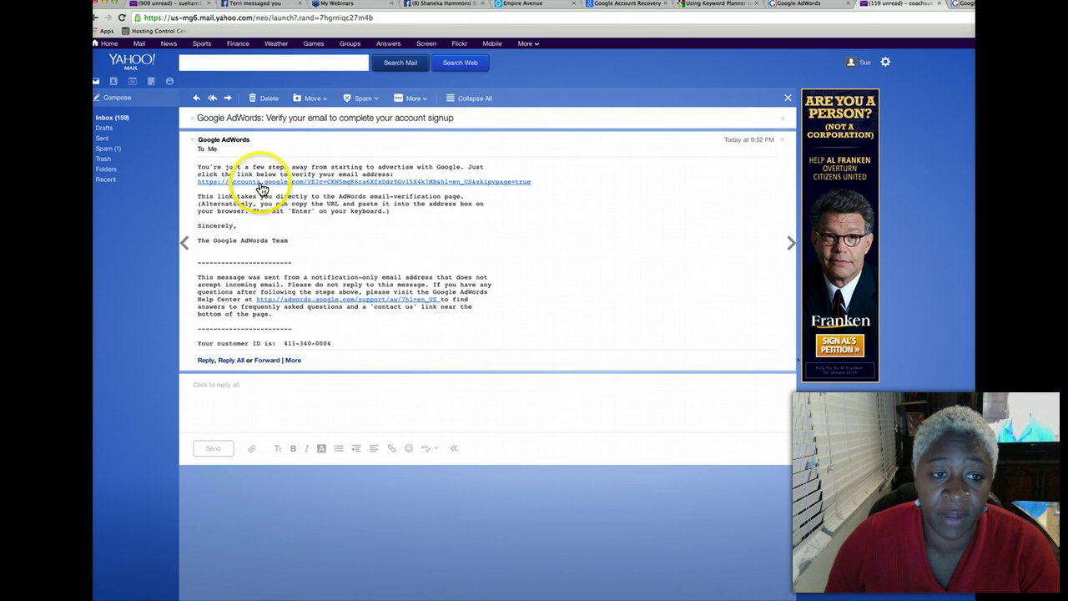
pyautogui.click(262, 185)
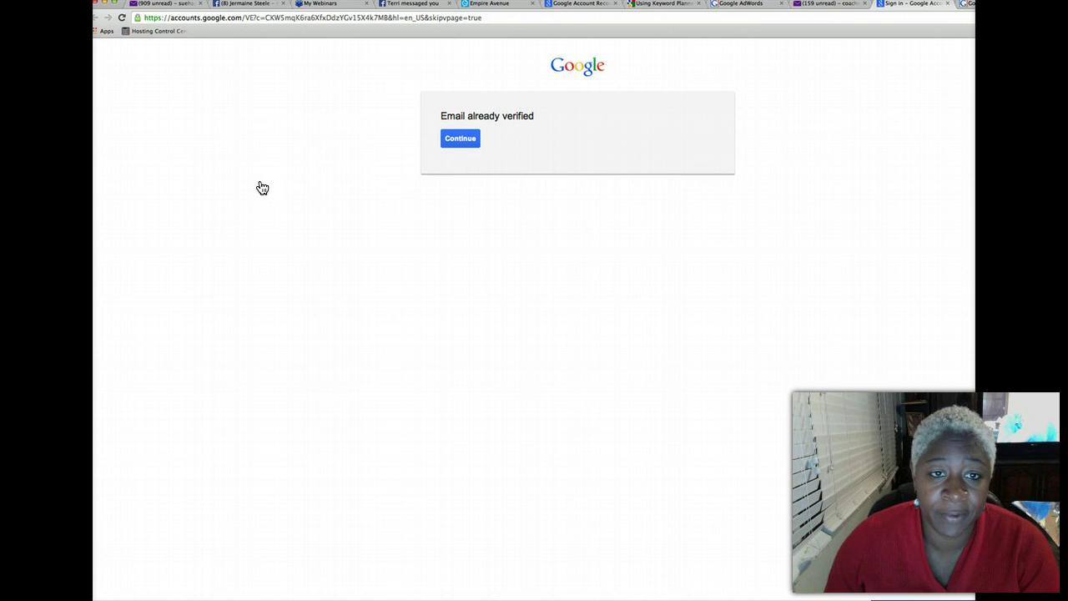
pyautogui.click(454, 142)
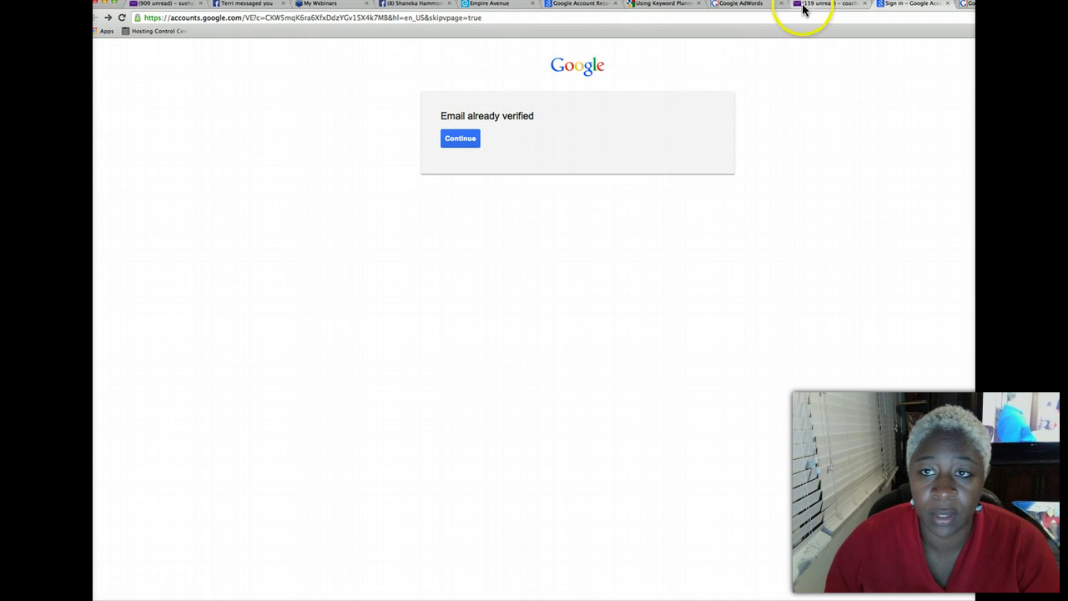
pyautogui.click(762, 7)
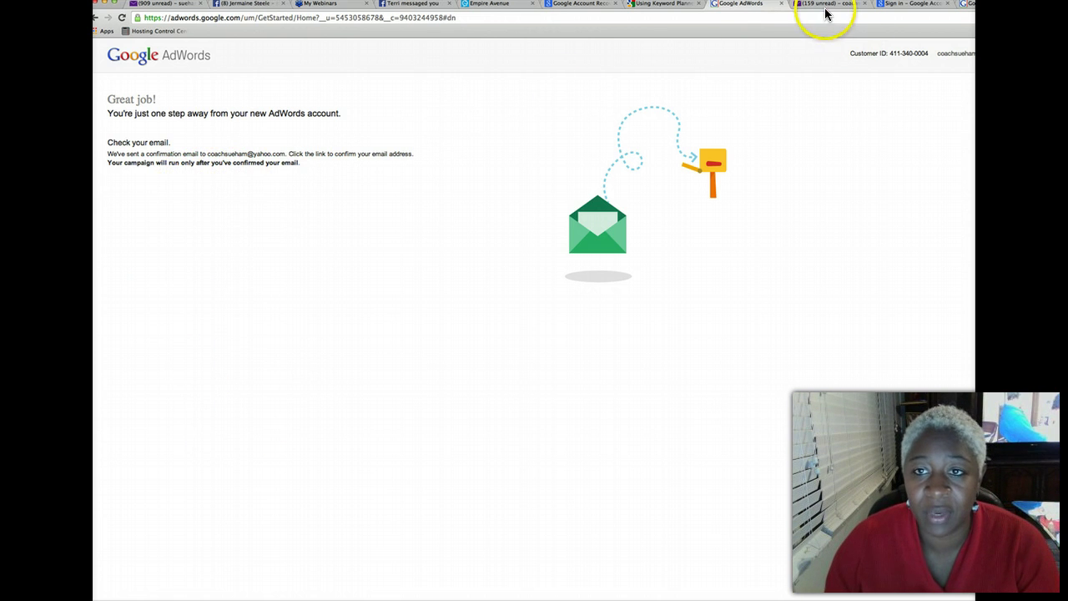
pyautogui.click(893, 5)
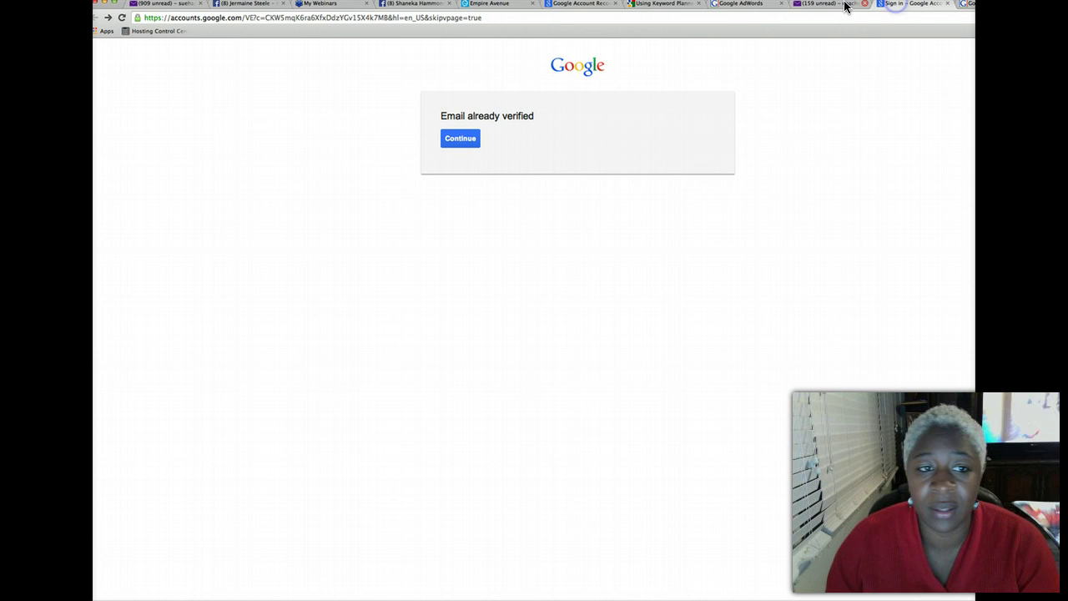
pyautogui.click(468, 138)
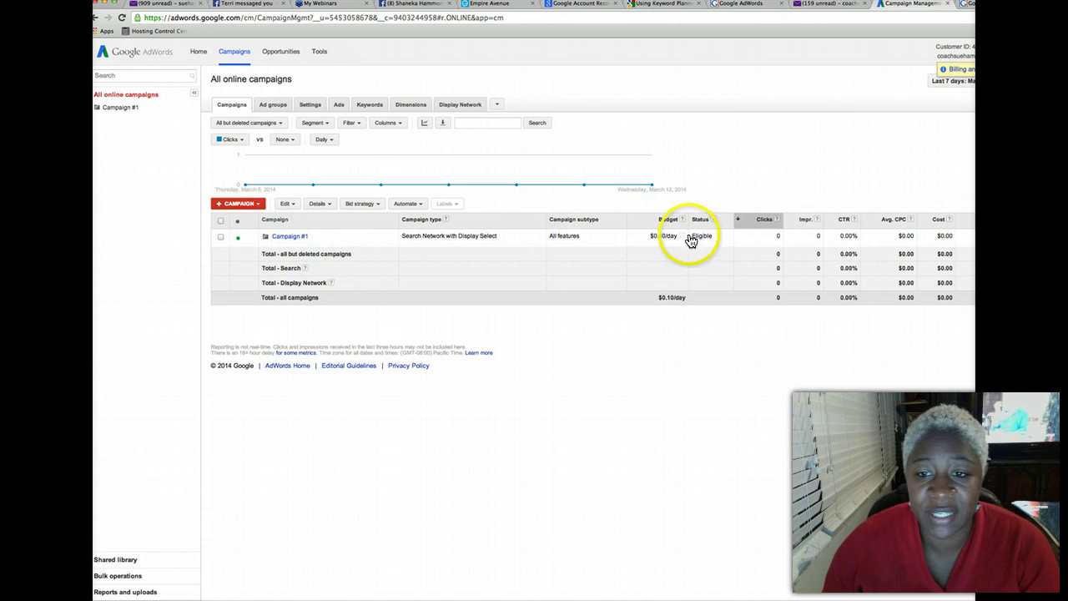
# Set Campaign #1's status to Deleted and confirm the deletion
pyautogui.click(240, 239)
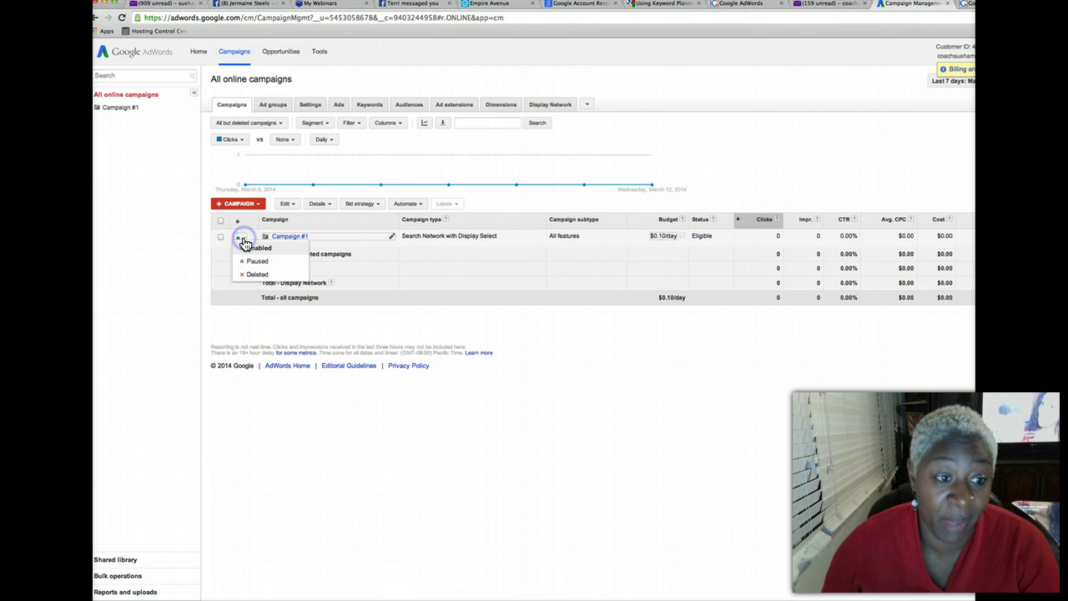
pyautogui.click(255, 273)
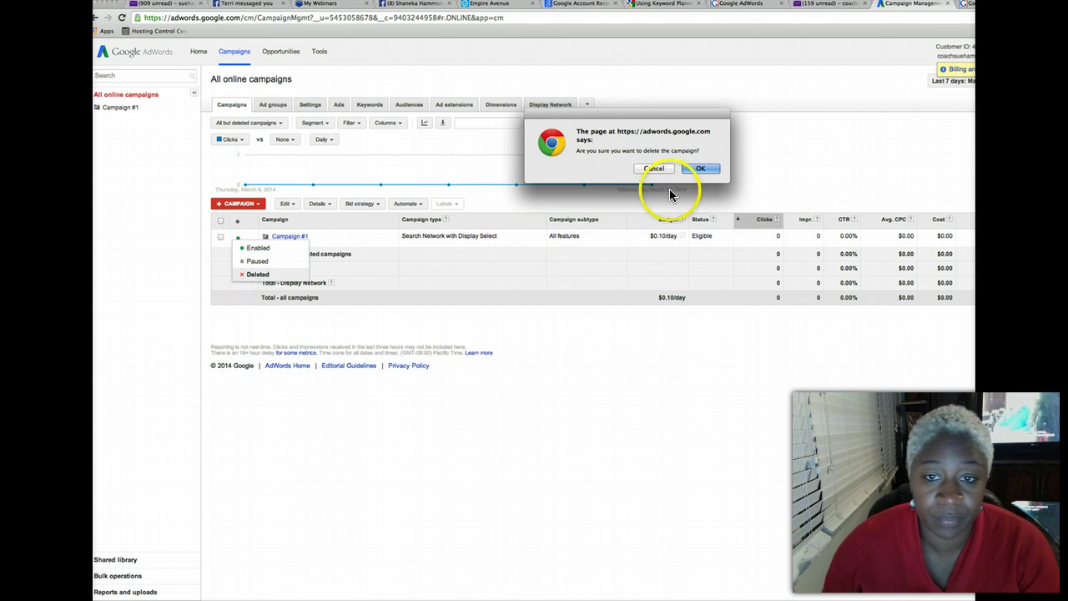
pyautogui.click(700, 168)
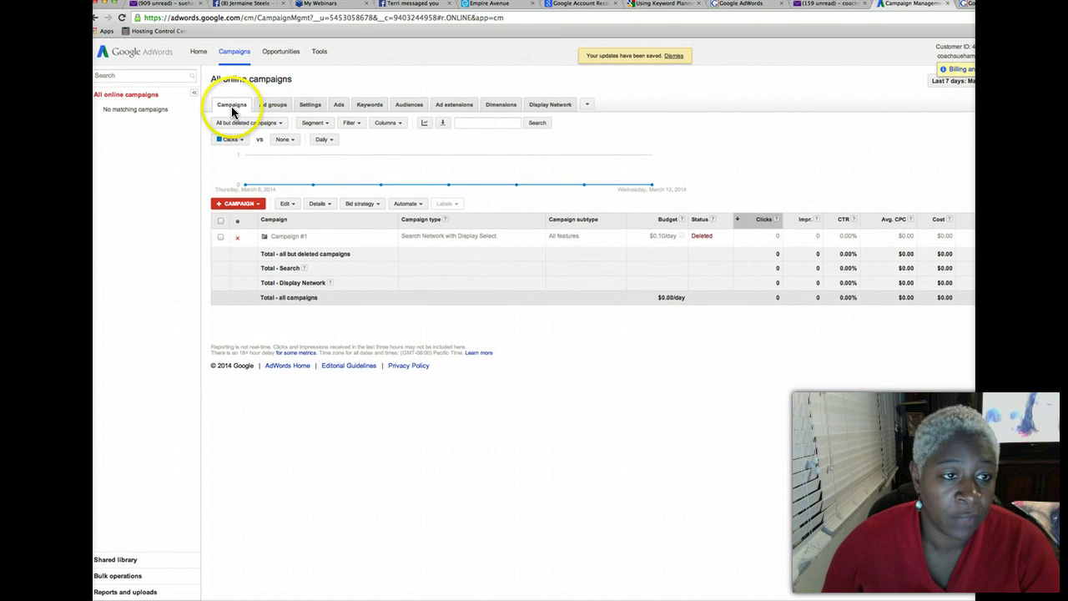
# Check the Ad groups and Campaigns lists to confirm no campaigns remain
pyautogui.click(233, 110)
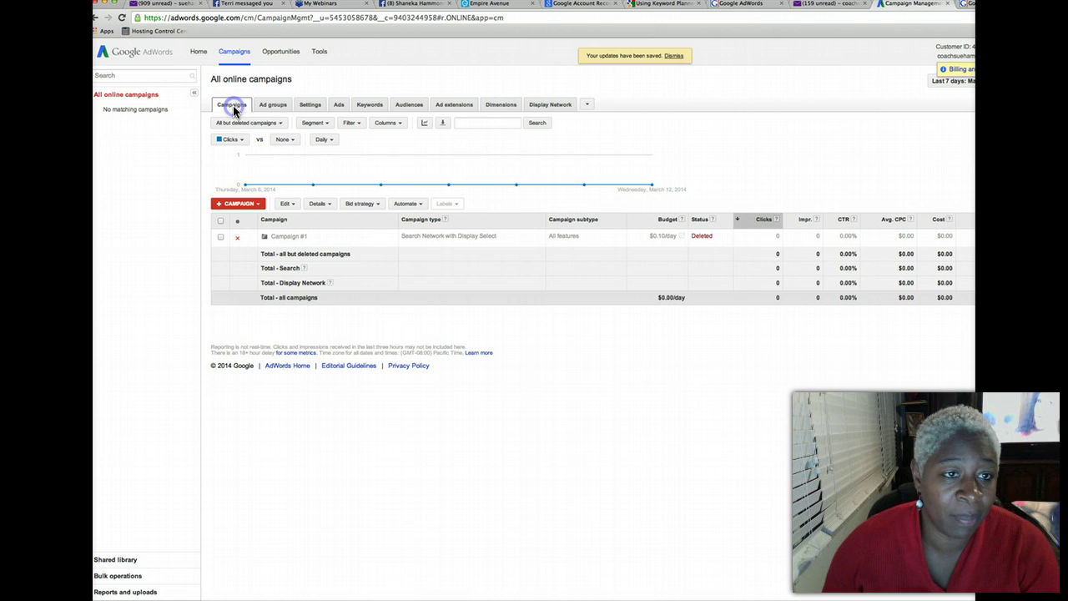
pyautogui.click(275, 108)
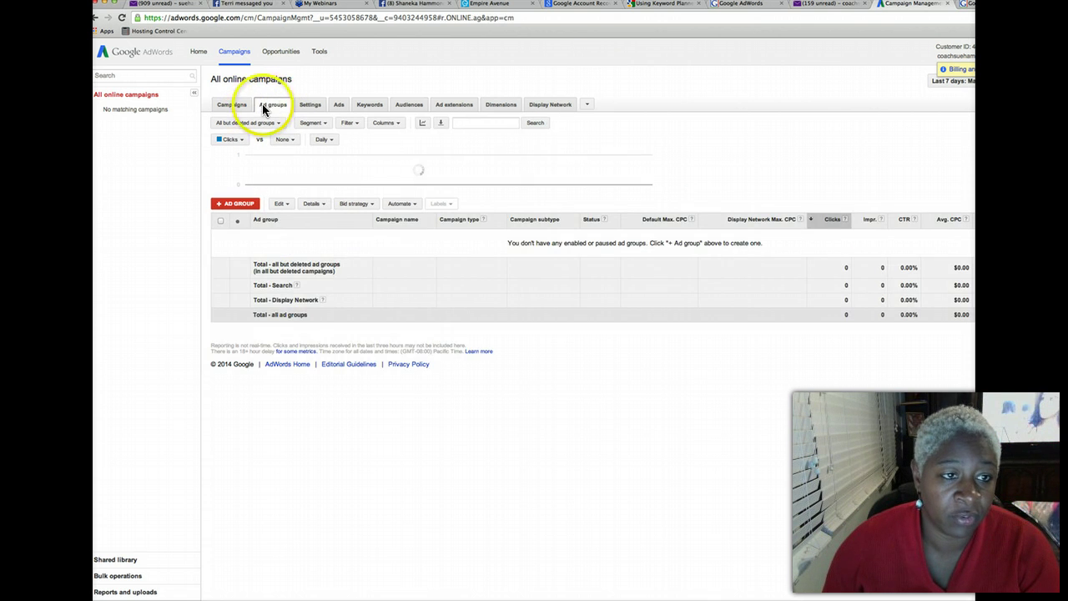
pyautogui.click(237, 109)
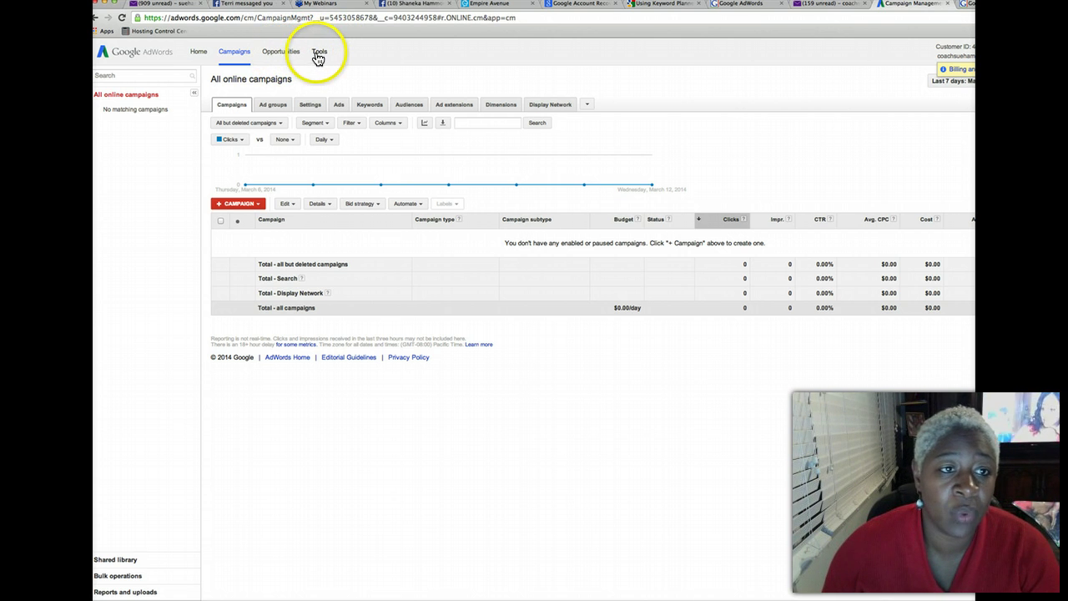
pyautogui.click(320, 52)
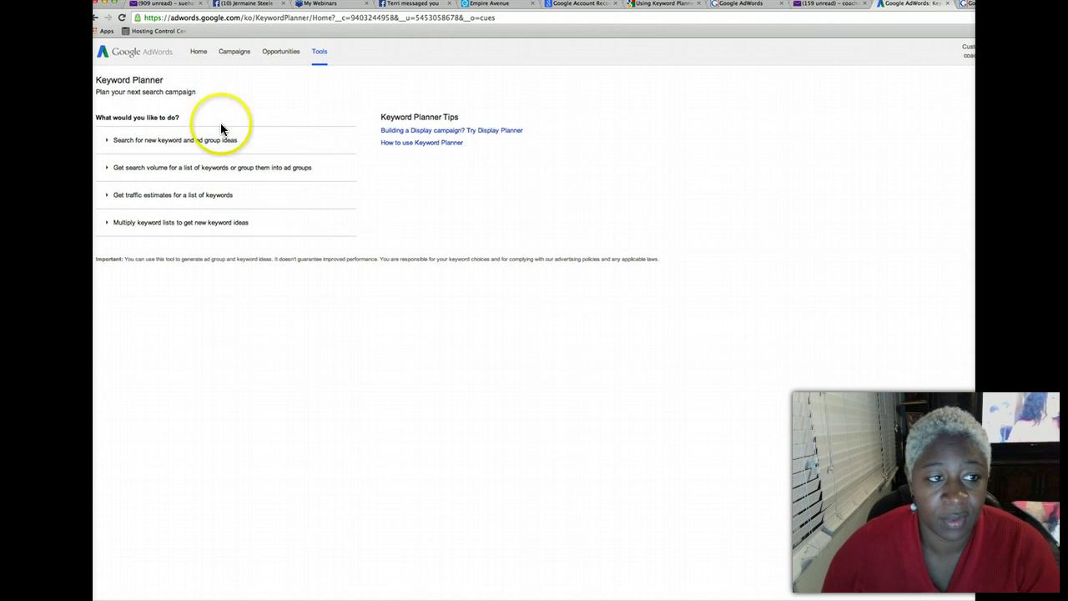
pyautogui.click(213, 147)
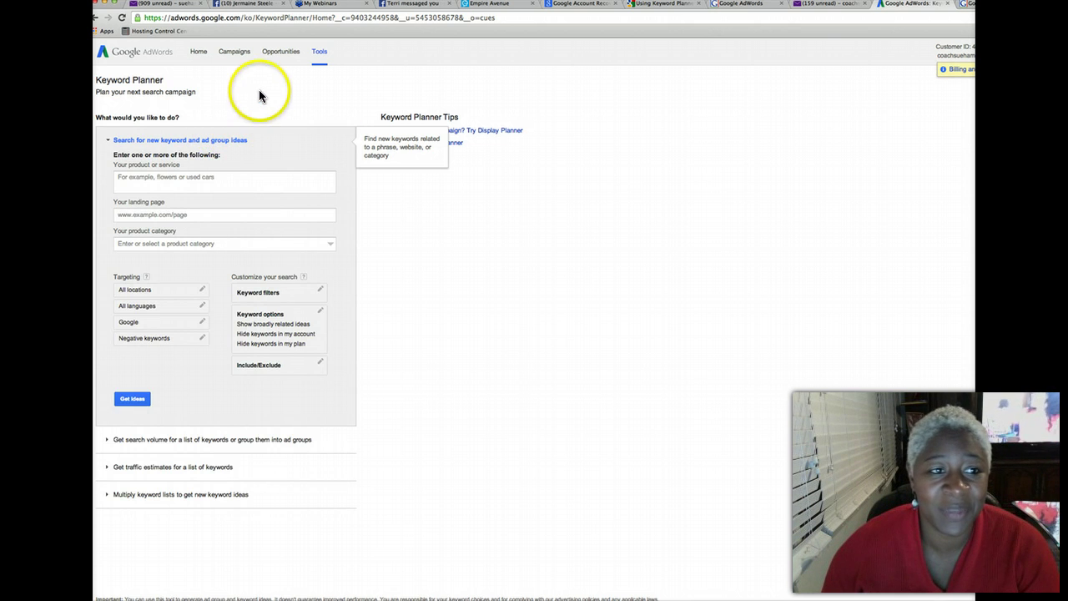
pyautogui.click(236, 53)
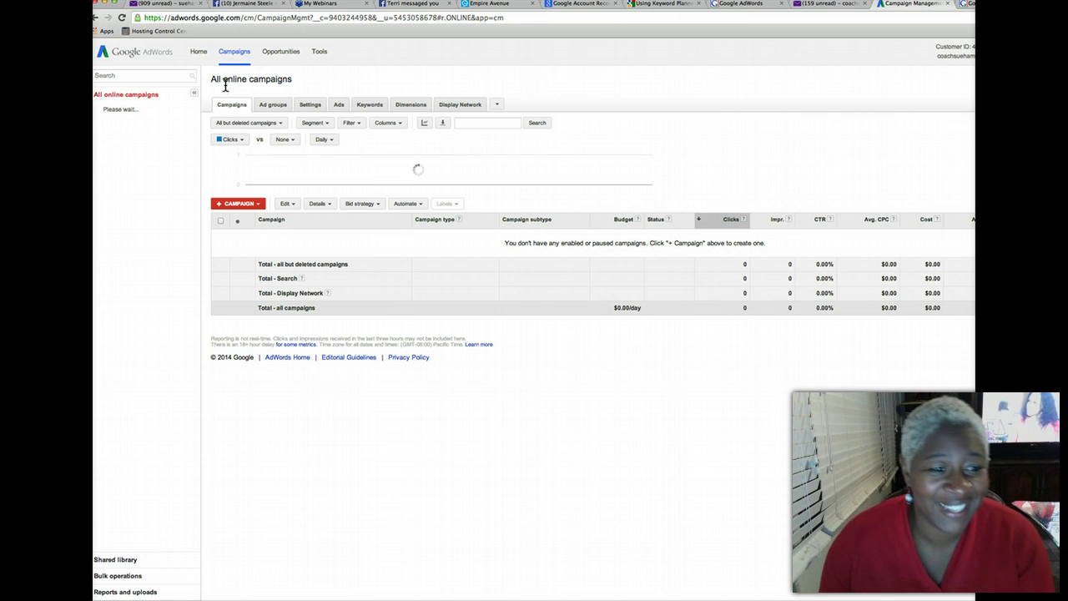
# Reload the empty campaigns overview and sort it by the Campaign column
pyautogui.click(222, 106)
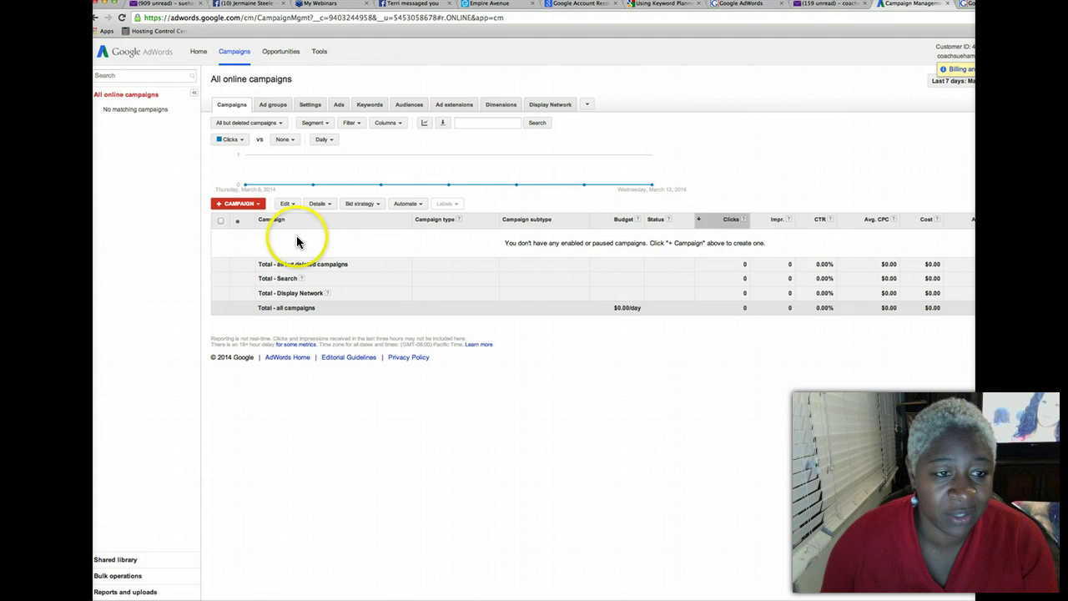
pyautogui.click(292, 205)
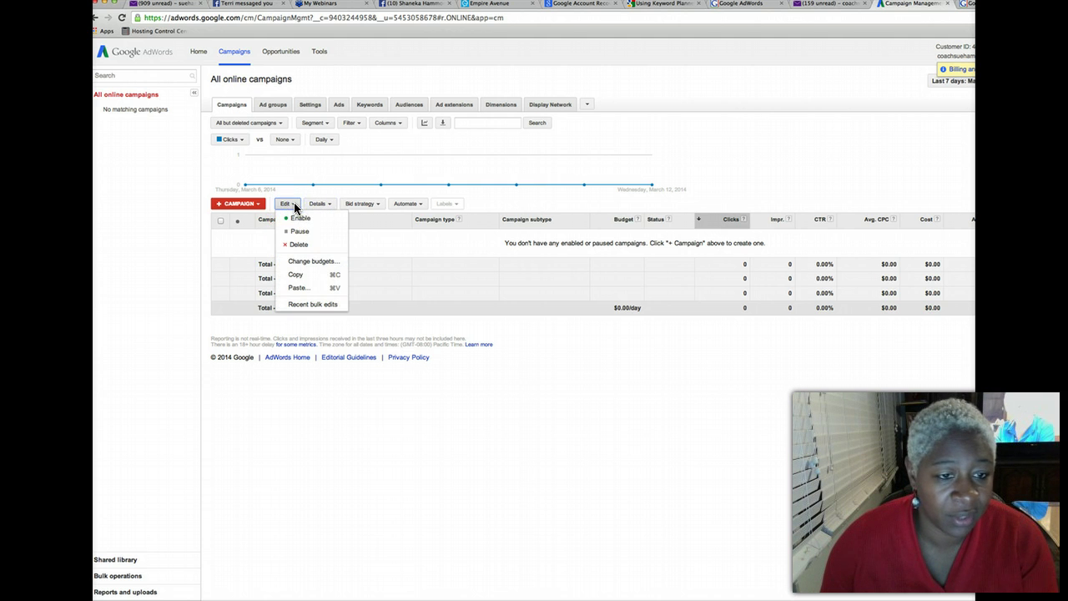
pyautogui.click(287, 205)
pyautogui.click(239, 223)
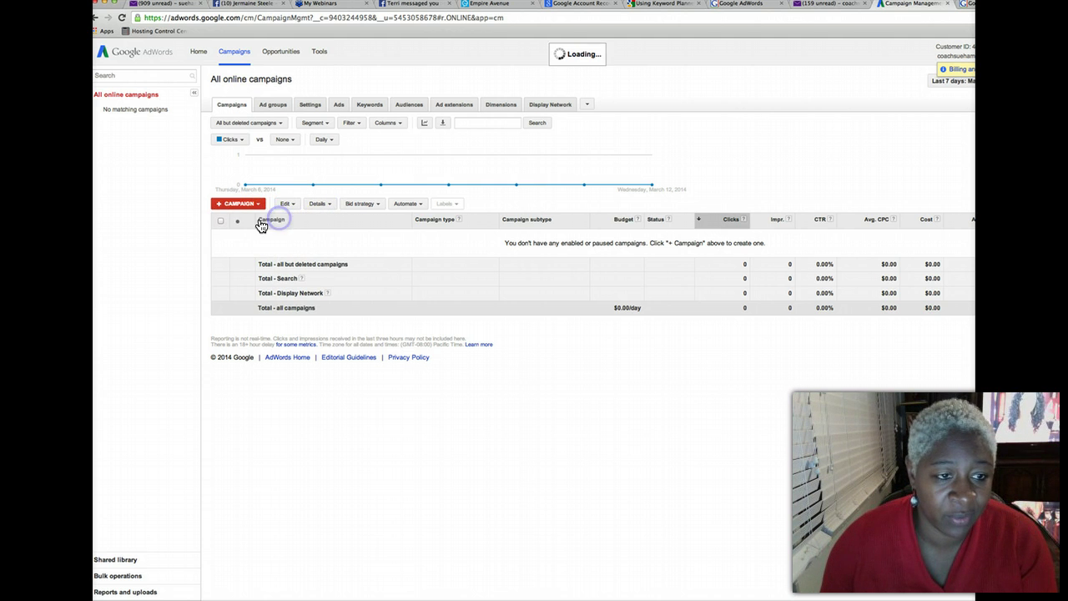